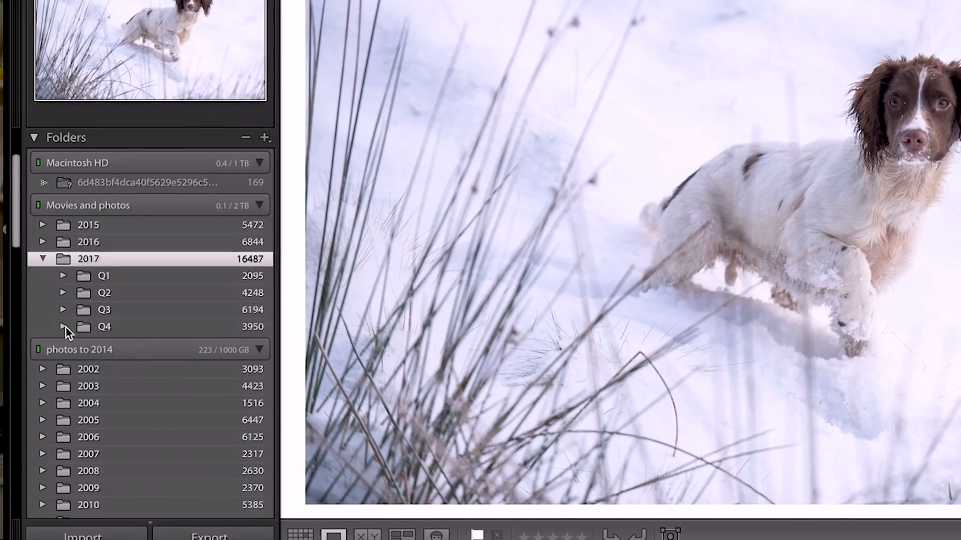
Expand the Q4 folder under 2017, look through its shoot subfolders and collapse it again
click(65, 328)
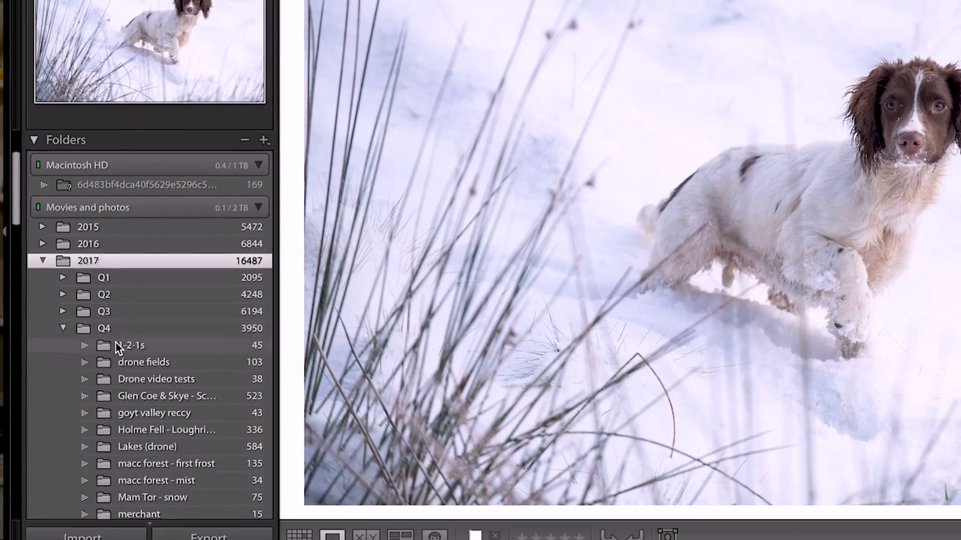
scroll(125, 353, down, 3)
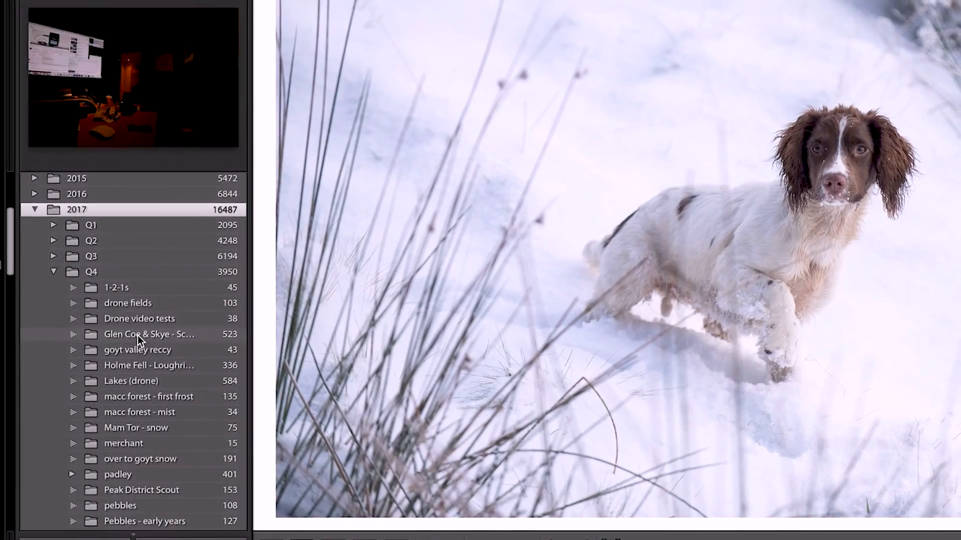
scroll(134, 350, down, 5)
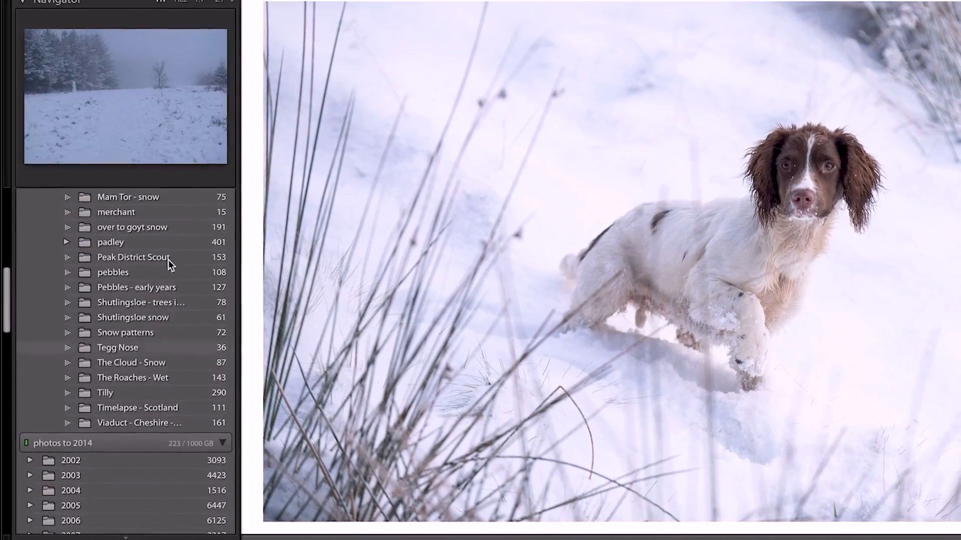
scroll(176, 307, up, 4)
scroll(172, 311, up, 3)
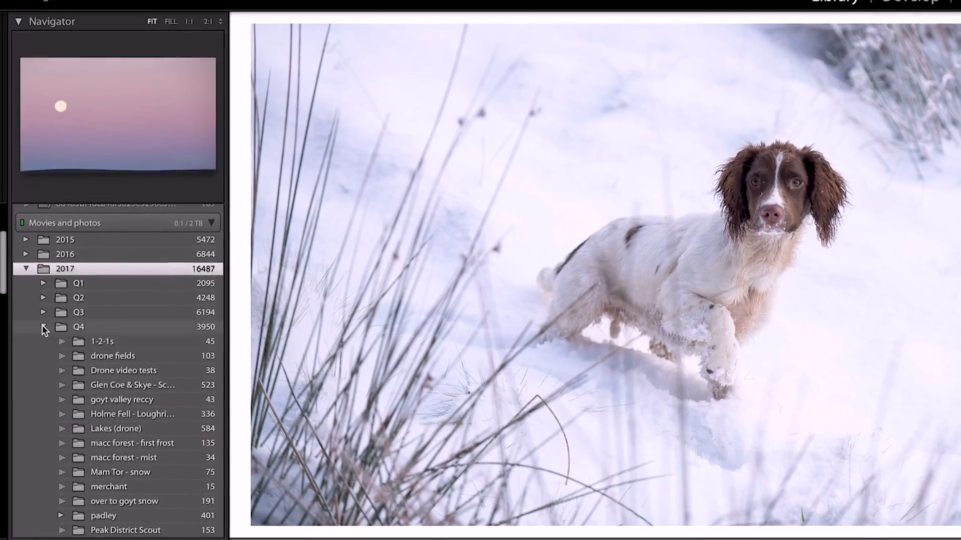
click(42, 328)
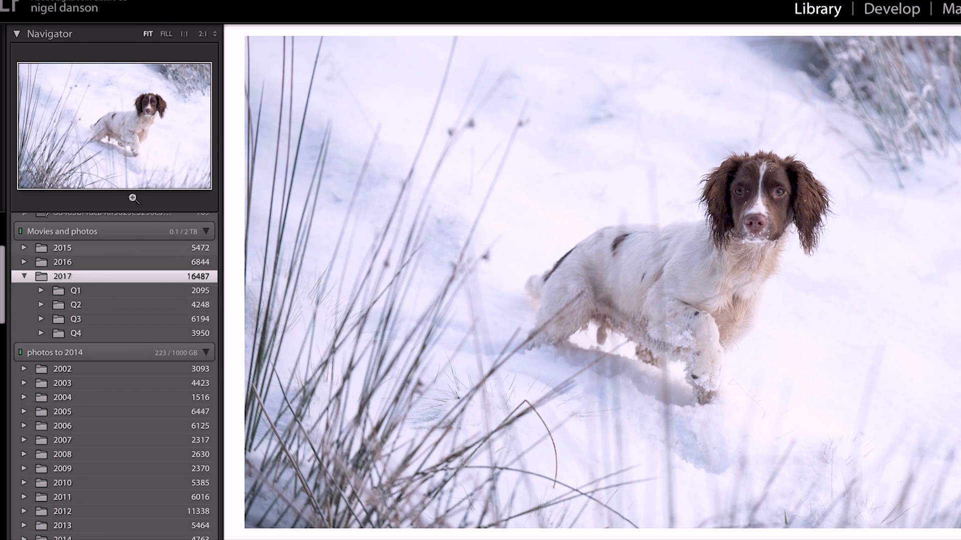
Create a new folder named 2018 inside the Nikon folder under PHOTOS
click(95, 0)
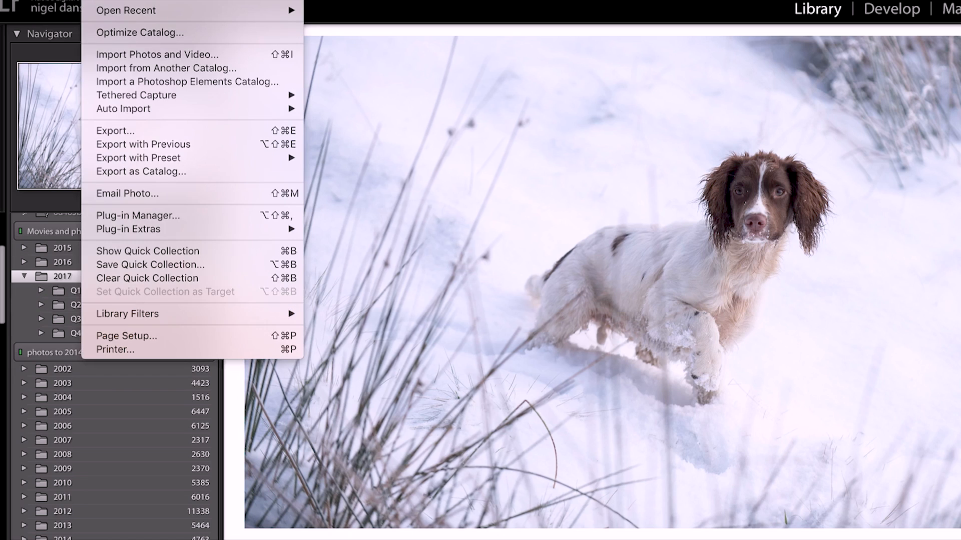
mouse_move(162, 0)
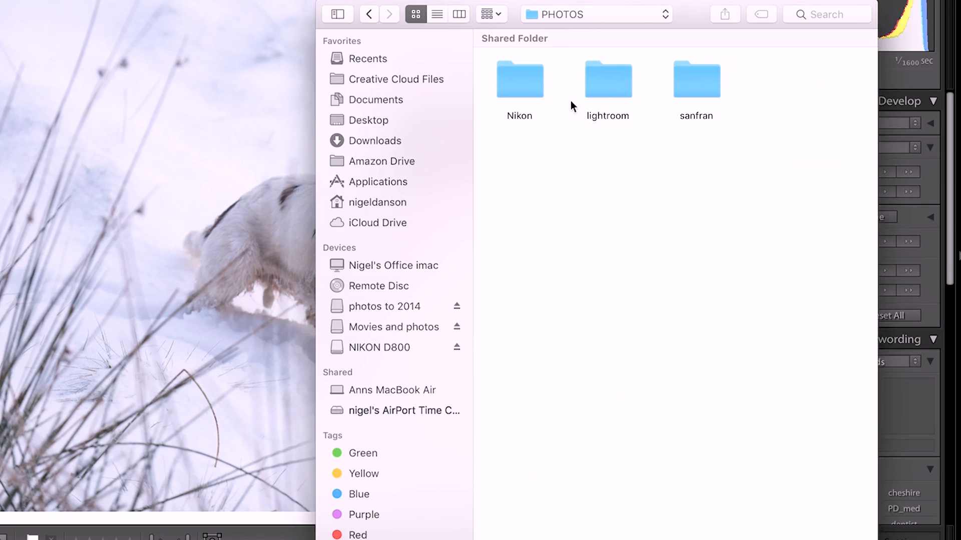
click(539, 88)
double_click(539, 88)
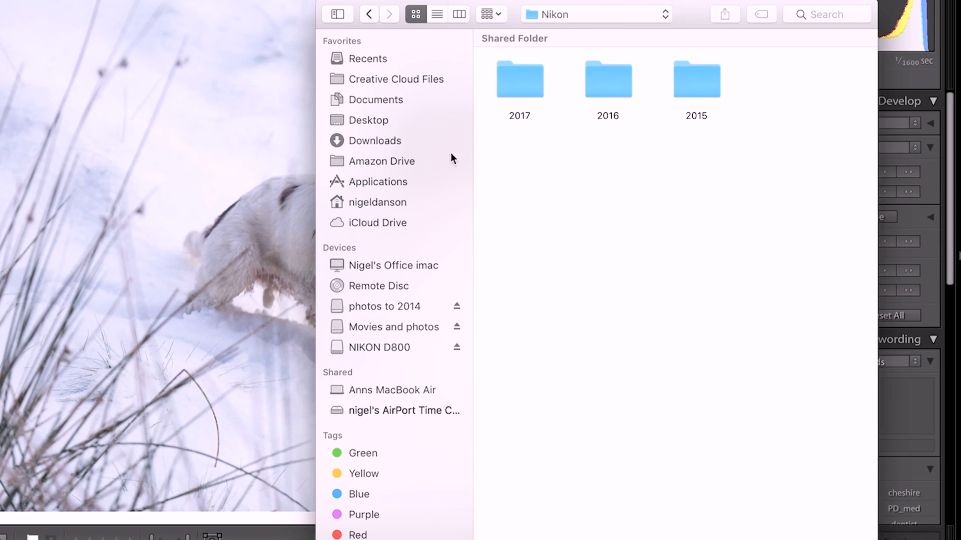
right_click(567, 177)
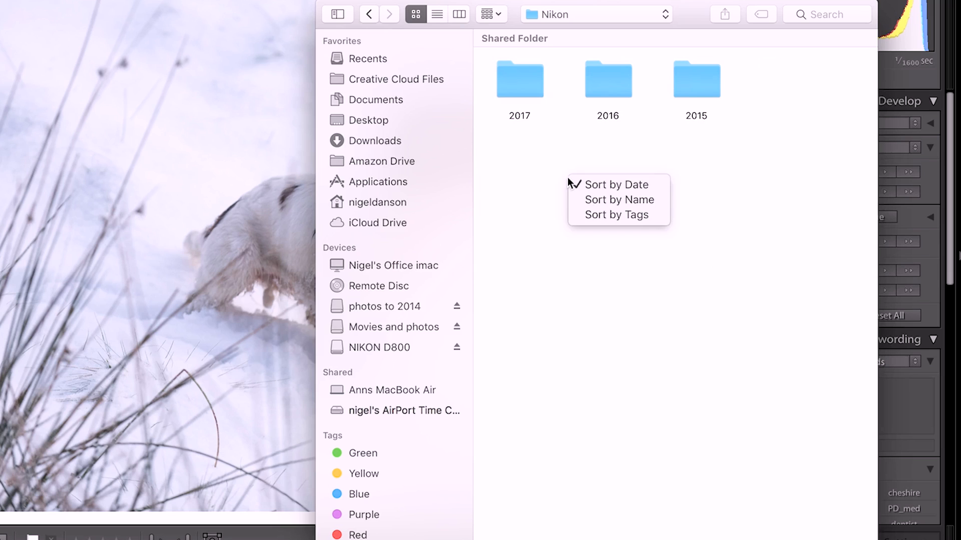
click(608, 197)
key(super+shift+n)
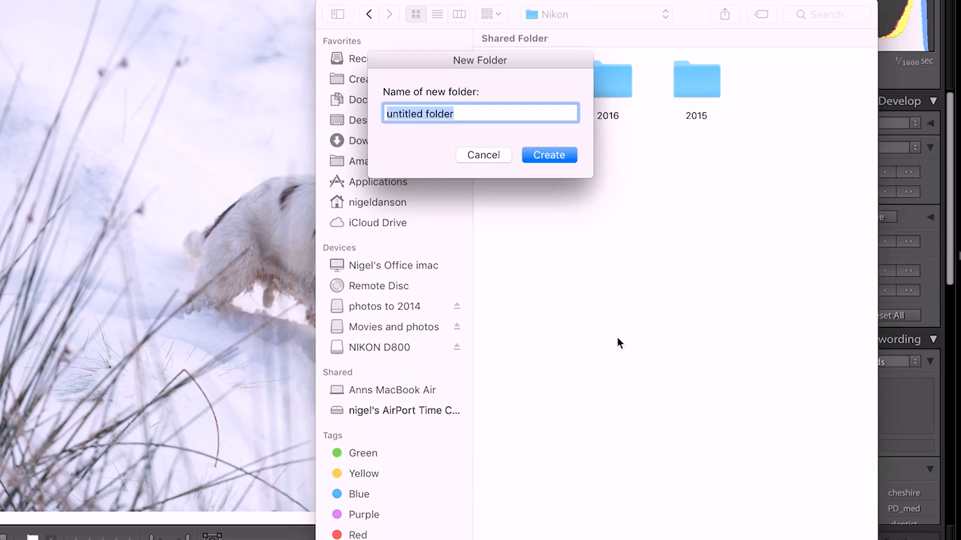
text(2018)
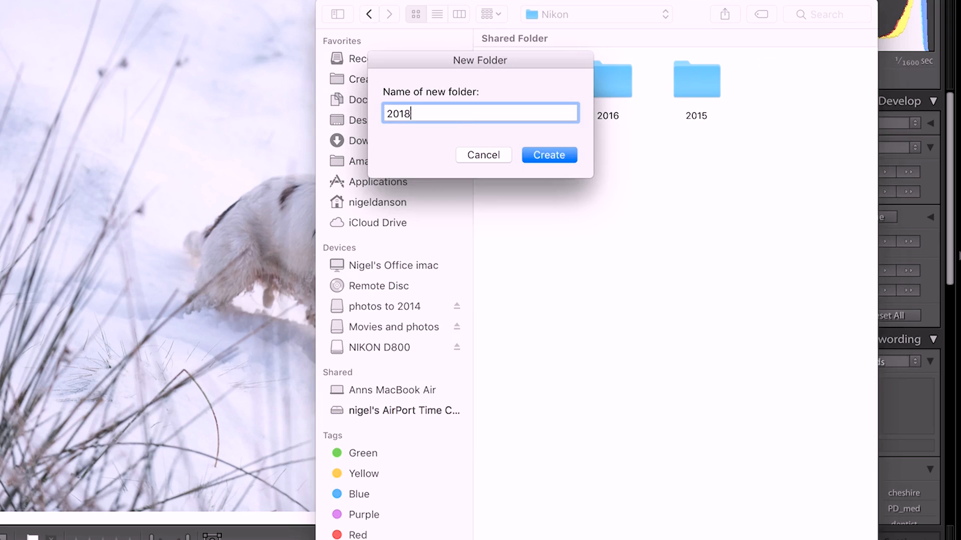
click(559, 157)
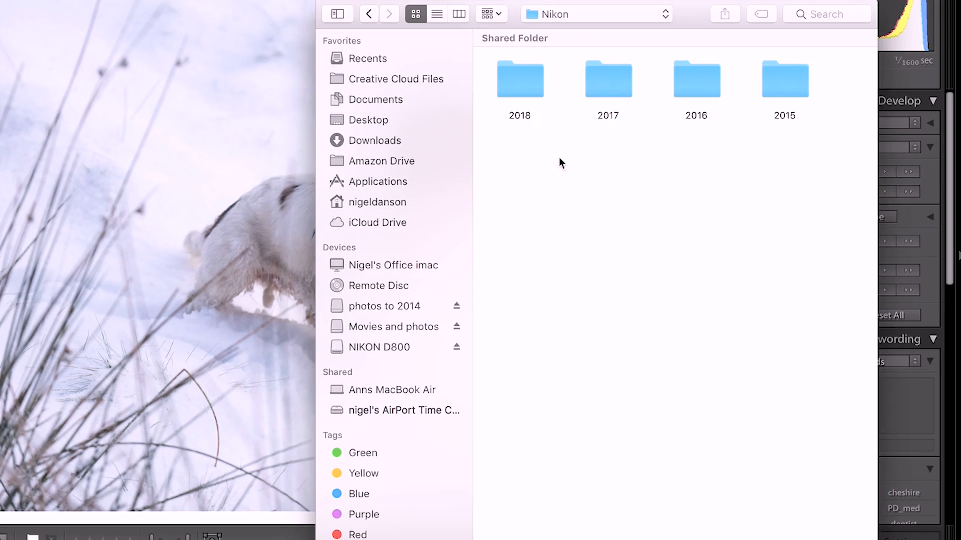
Add the new 2018 folder to the catalog's Movies and photos drive and select it
click(546, 86)
click(30, 402)
click(1, 400)
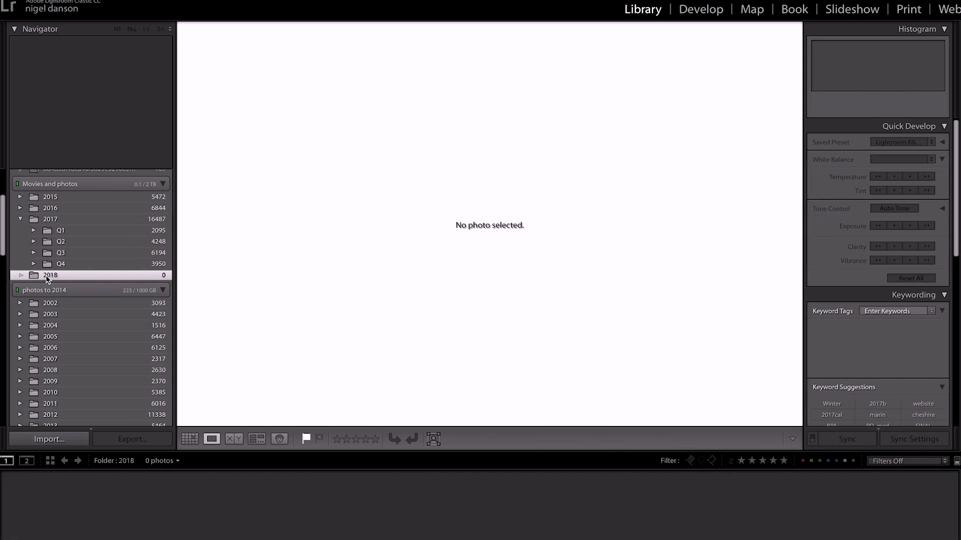
Create a subfolder named Q1 inside the 2018 folder, then expand 2018 and select Q1
right_click(39, 280)
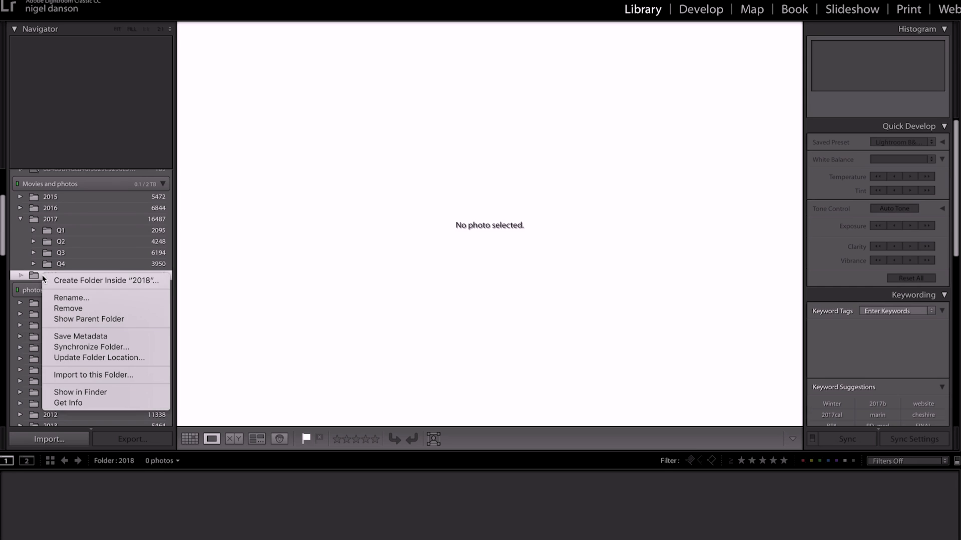
click(72, 281)
text(Q1)
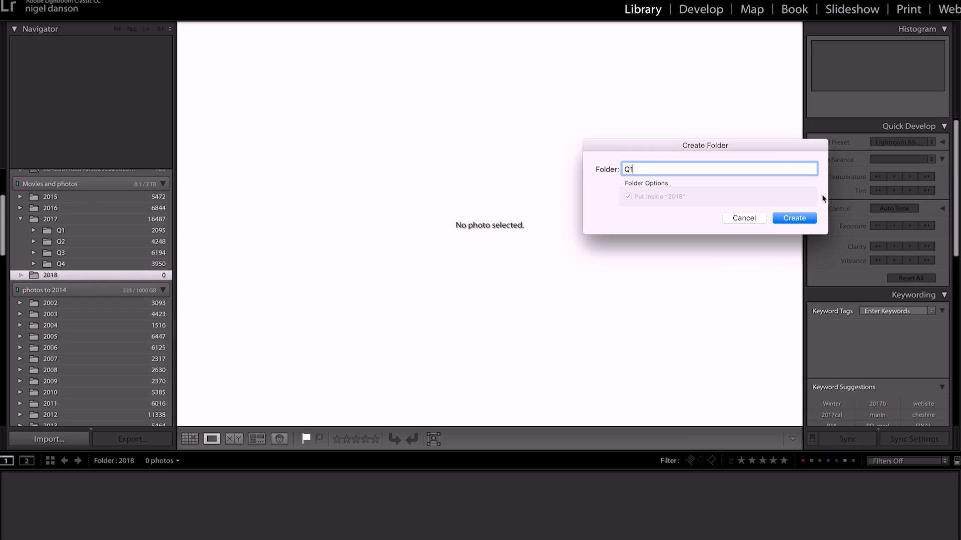
click(793, 218)
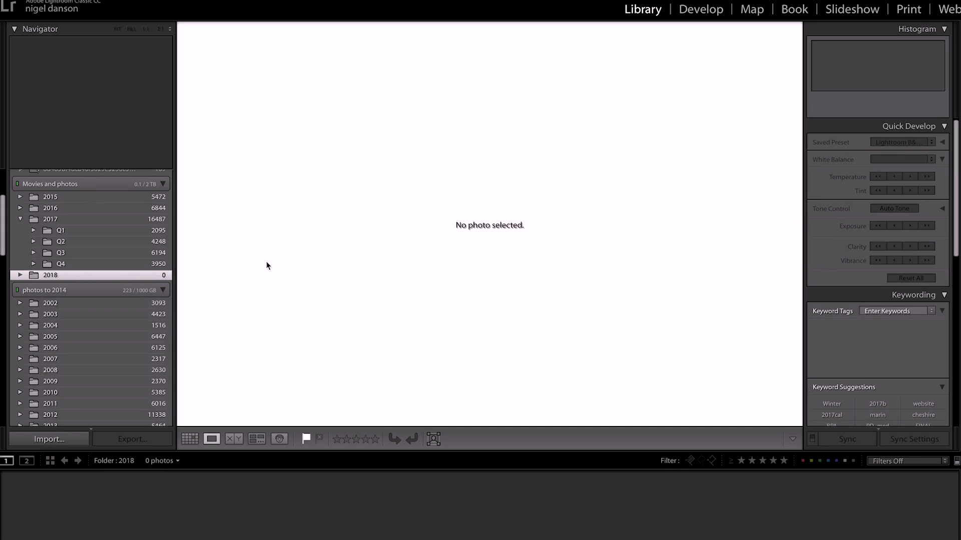
click(20, 276)
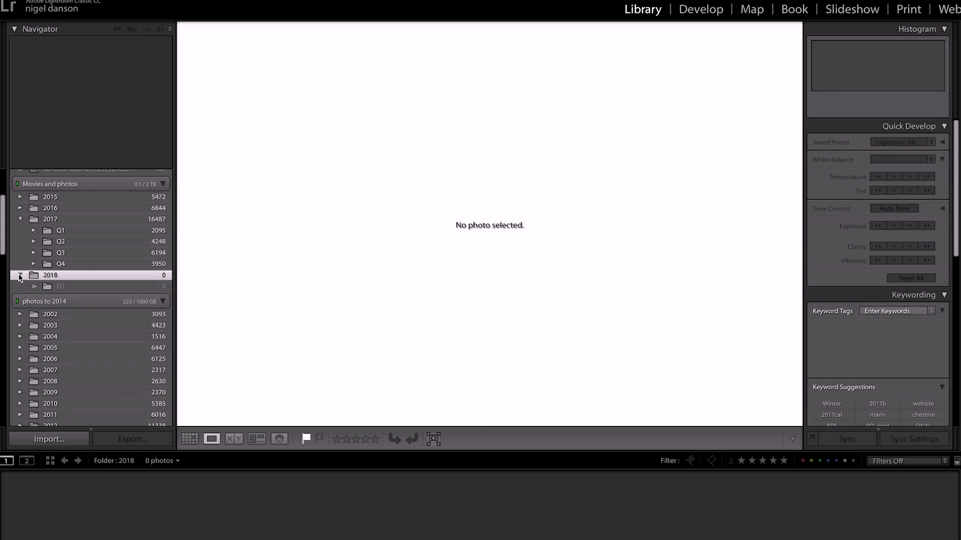
click(100, 287)
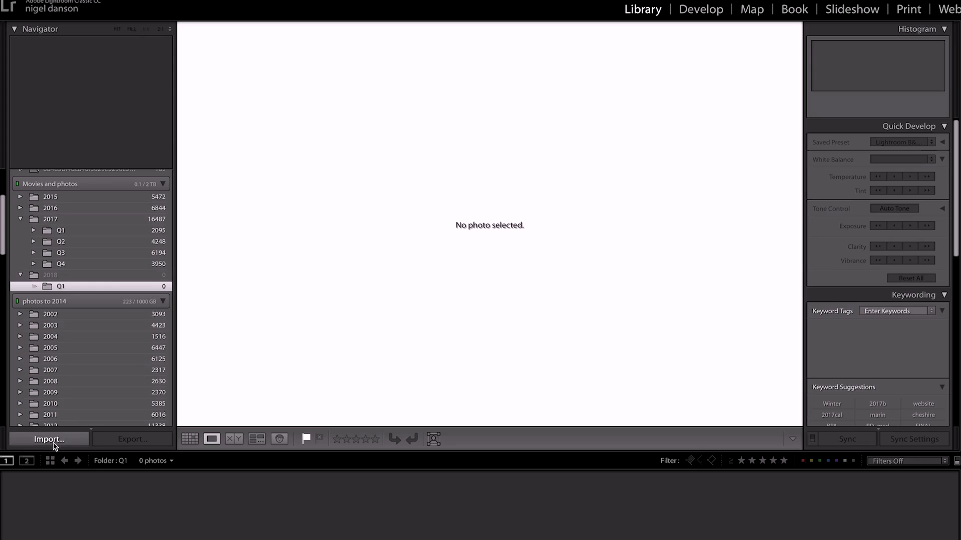
Start an import from the NIKON D800 card, review its photos and set the previews to build at 1:1
click(50, 439)
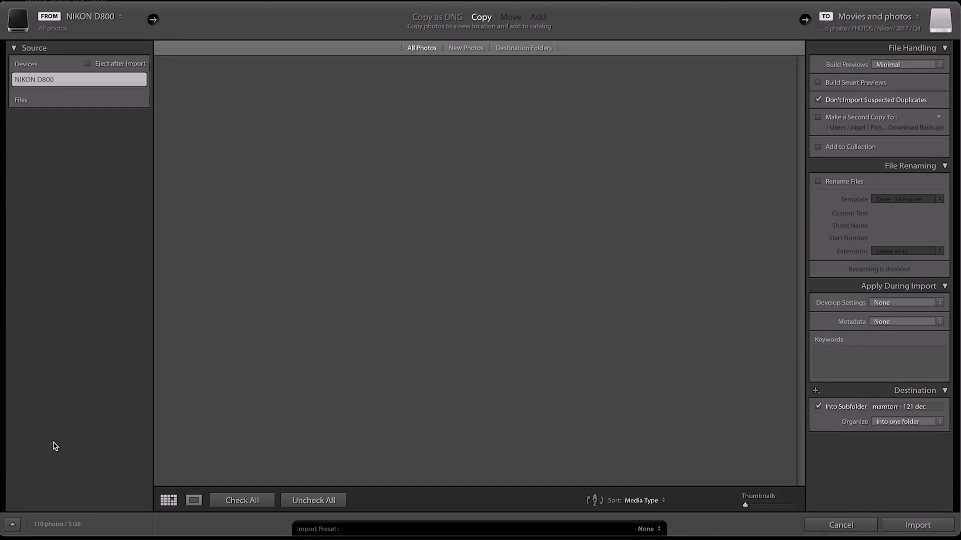
scroll(559, 271, down, 5)
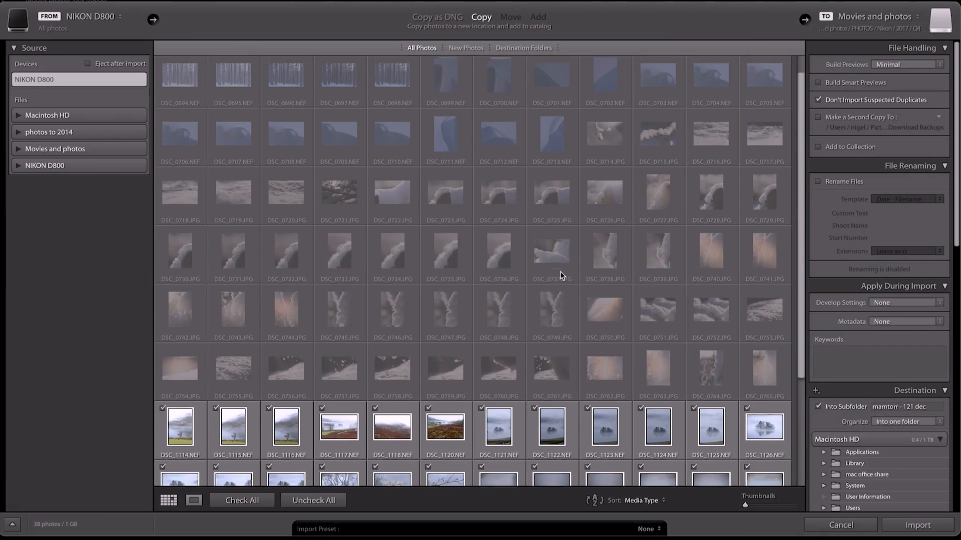
scroll(425, 330, down, 1)
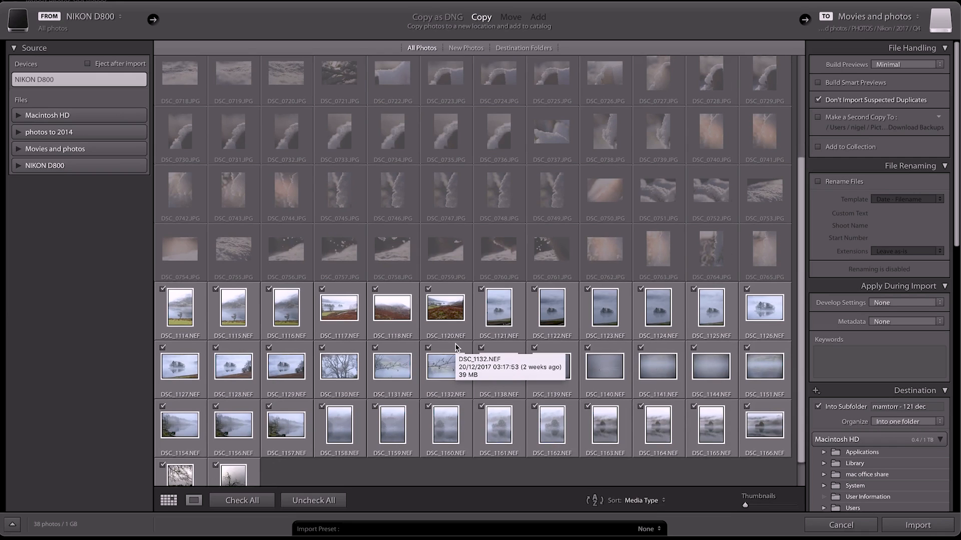
scroll(480, 260, down, 2)
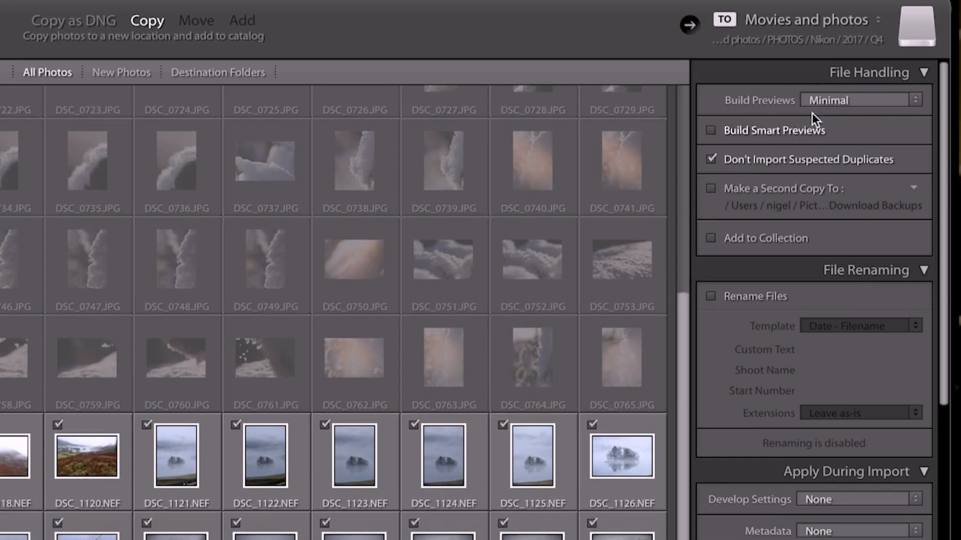
click(847, 101)
click(845, 136)
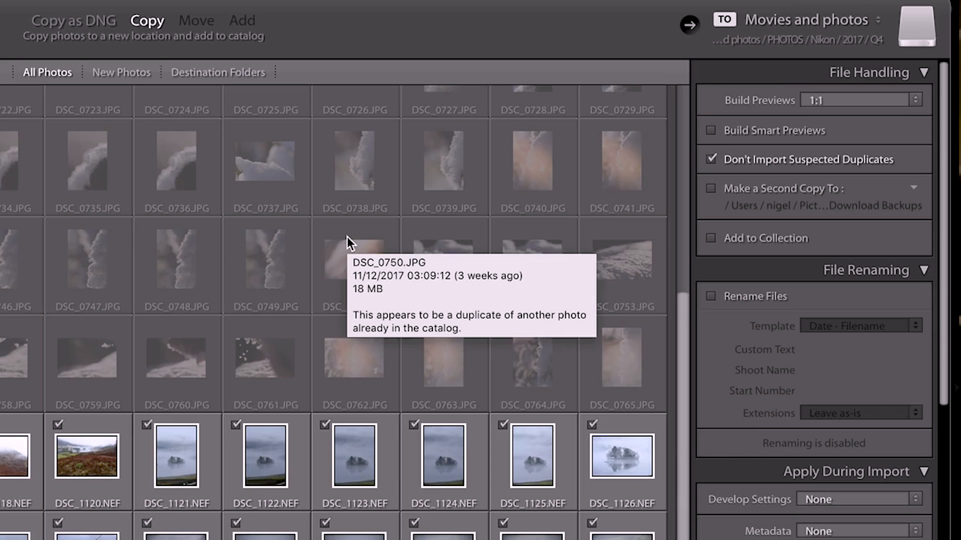
Enter the keywords mist, water, lake, trees to apply during import
scroll(783, 330, down, 5)
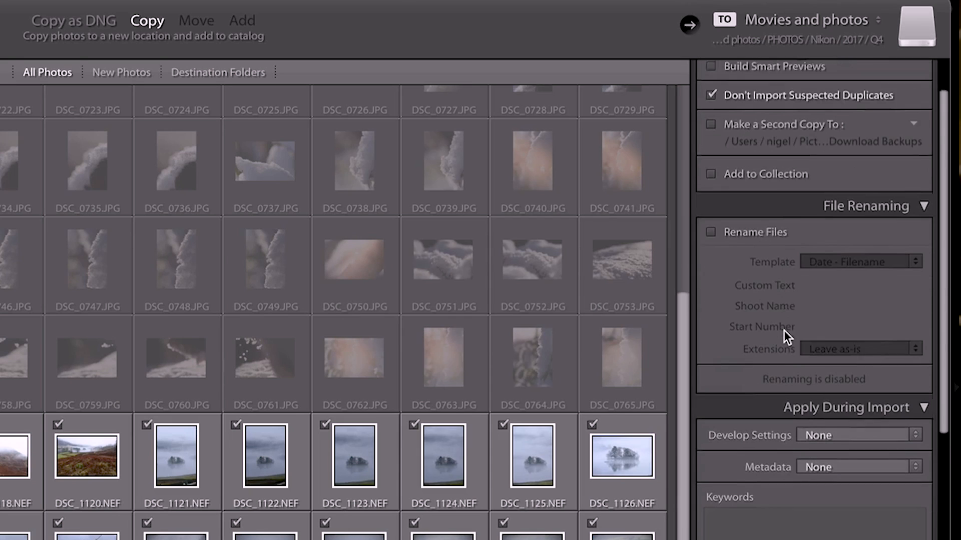
scroll(784, 331, down, 5)
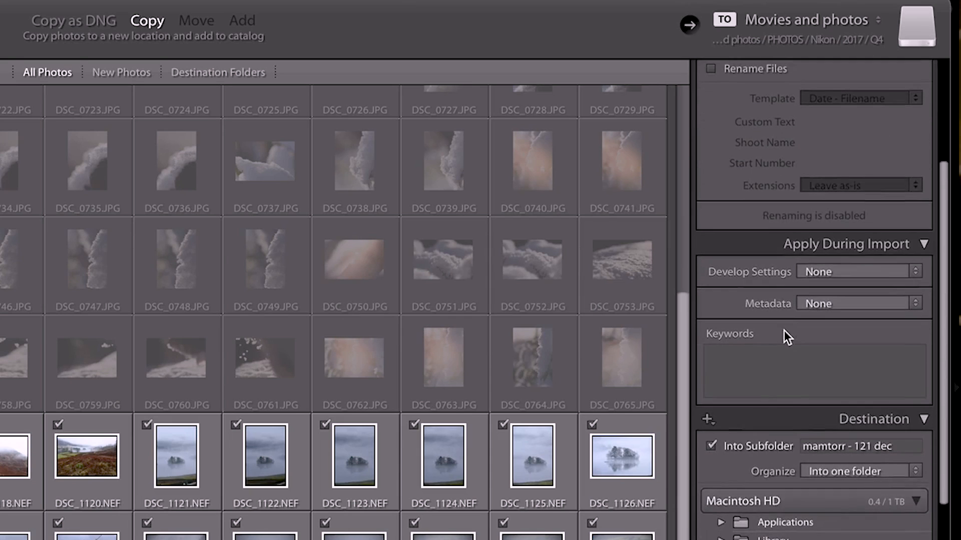
click(773, 331)
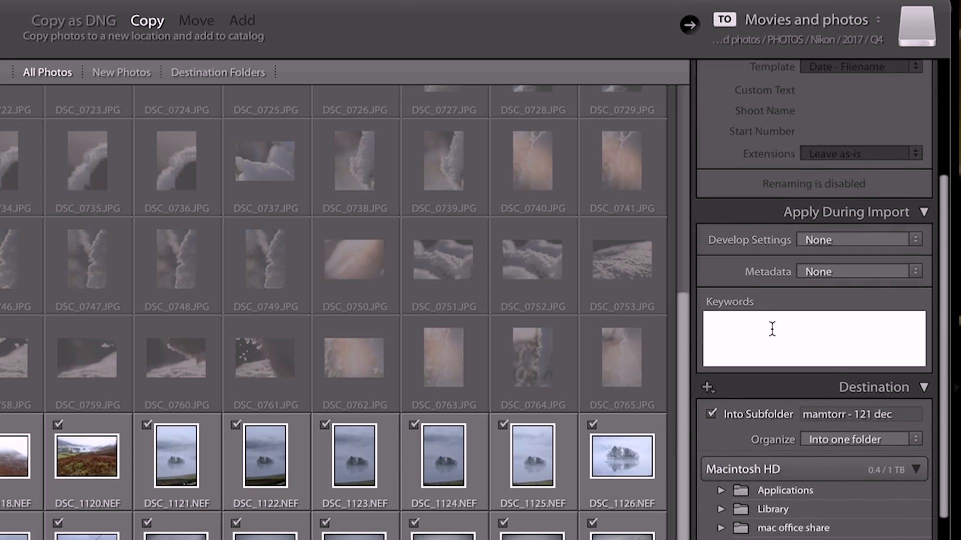
text(mist, water, lake, trees)
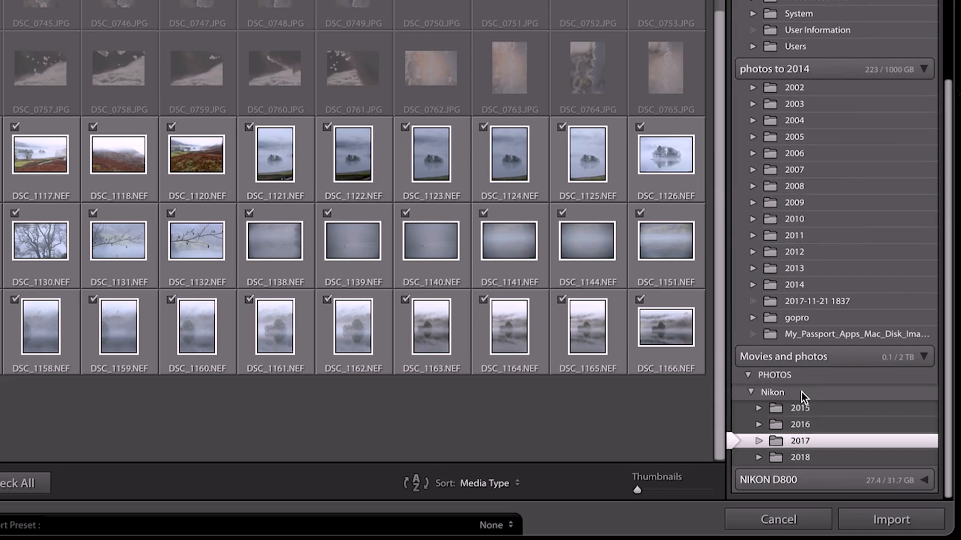
Set the import destination to the Q1 folder inside 2018 on the Movies and photos drive
scroll(801, 392, down, 2)
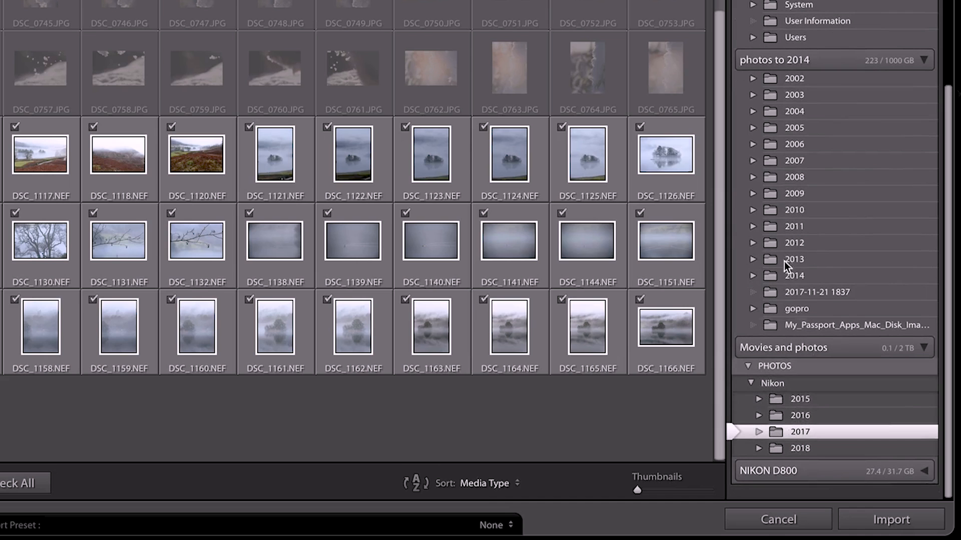
click(759, 457)
scroll(821, 434, down, 2)
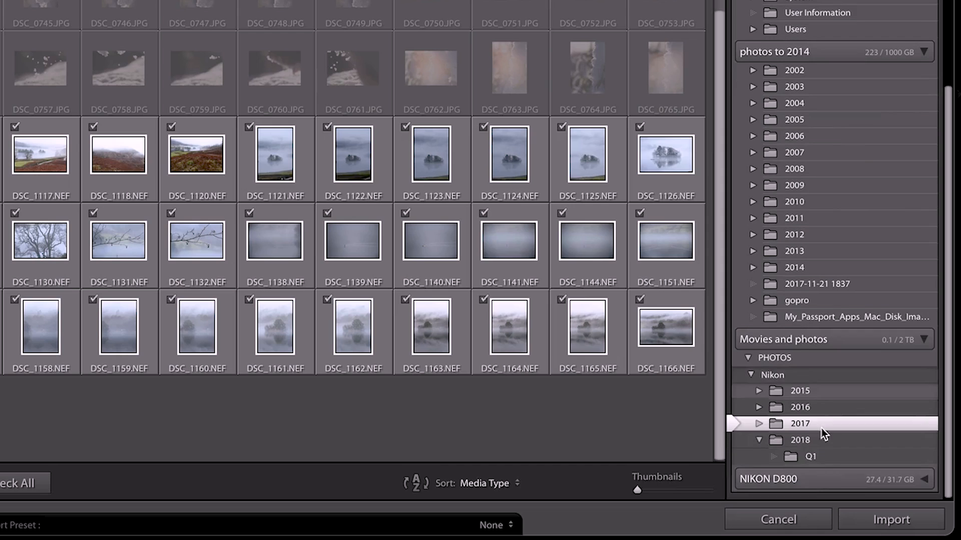
click(813, 454)
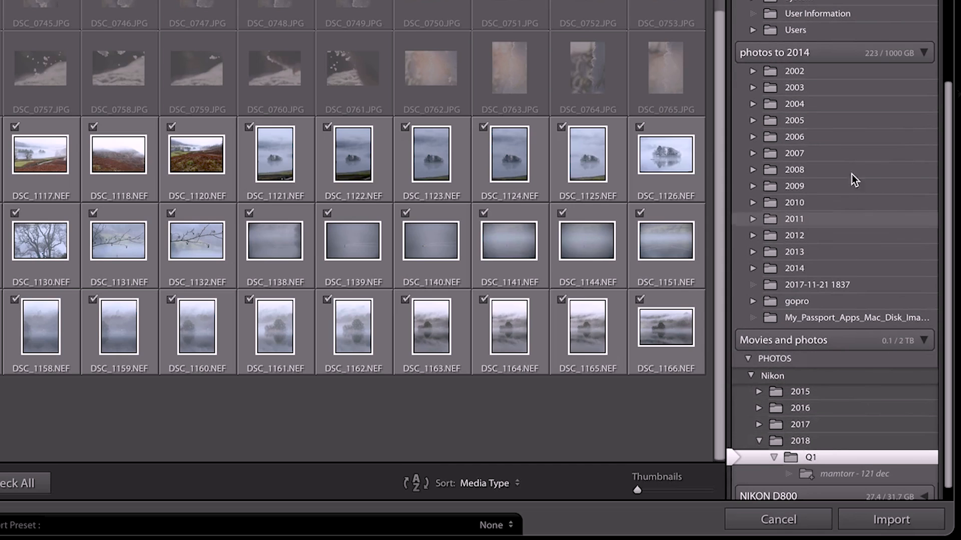
Name the destination subfolder Rydal Water - Lake District and import the checked photos
scroll(852, 164, up, 5)
click(846, 48)
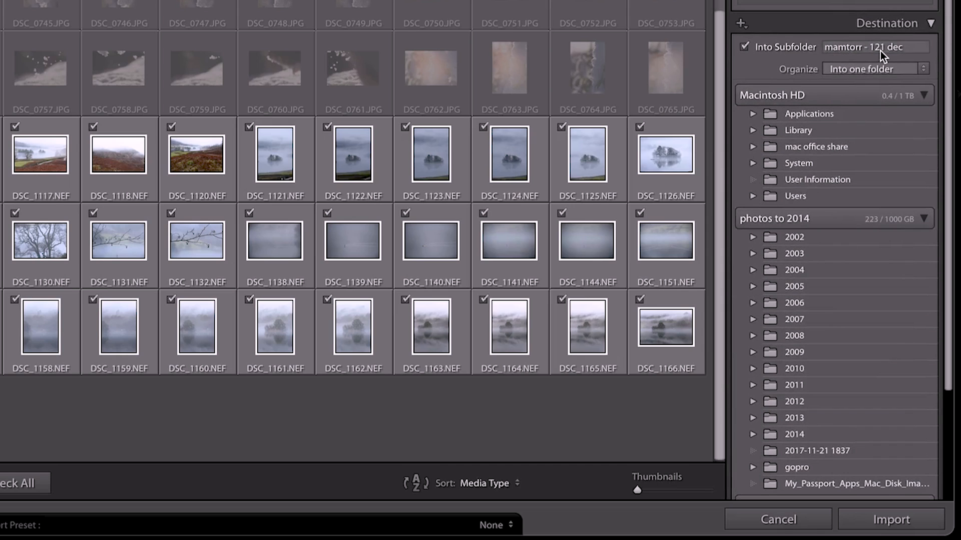
text(R)
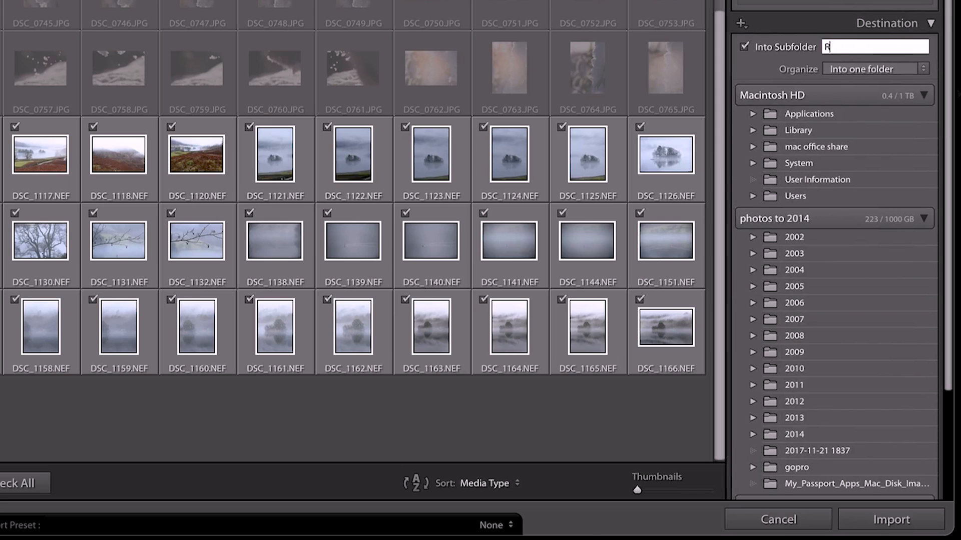
text(ydal Water - Lake)
text( District)
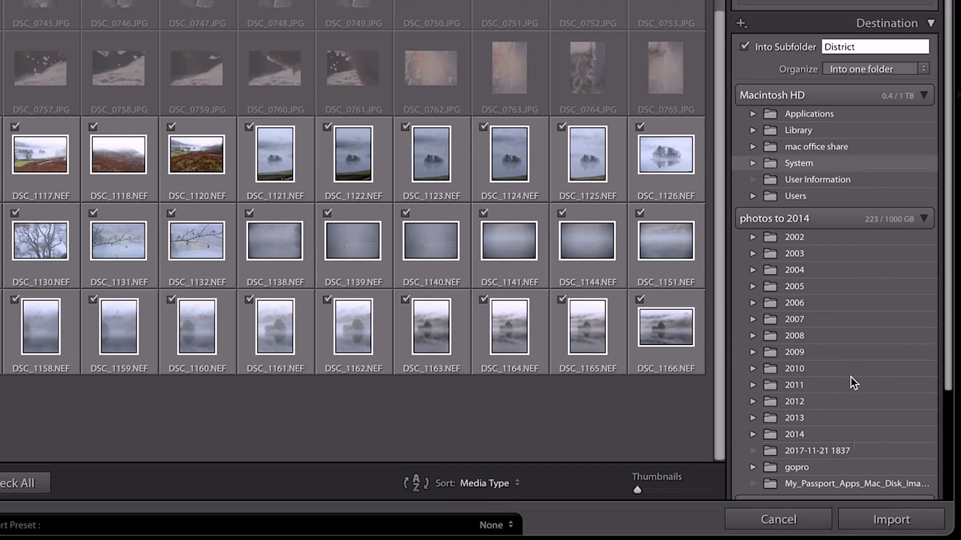
scroll(833, 250, up, 10)
scroll(848, 437, down, 1)
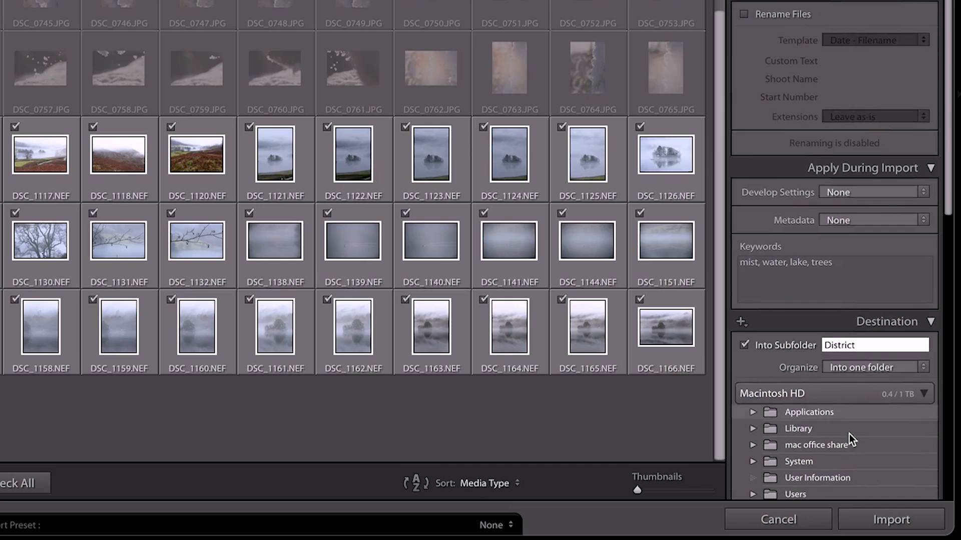
click(889, 518)
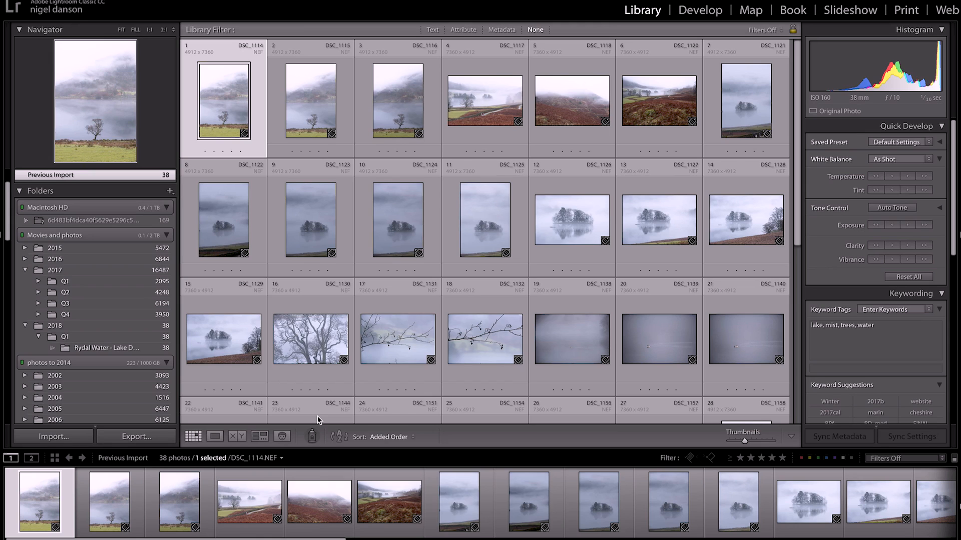
Show the first imported photo in Loupe view and set the background color around it to Medium Gray
key(e)
right_click(662, 271)
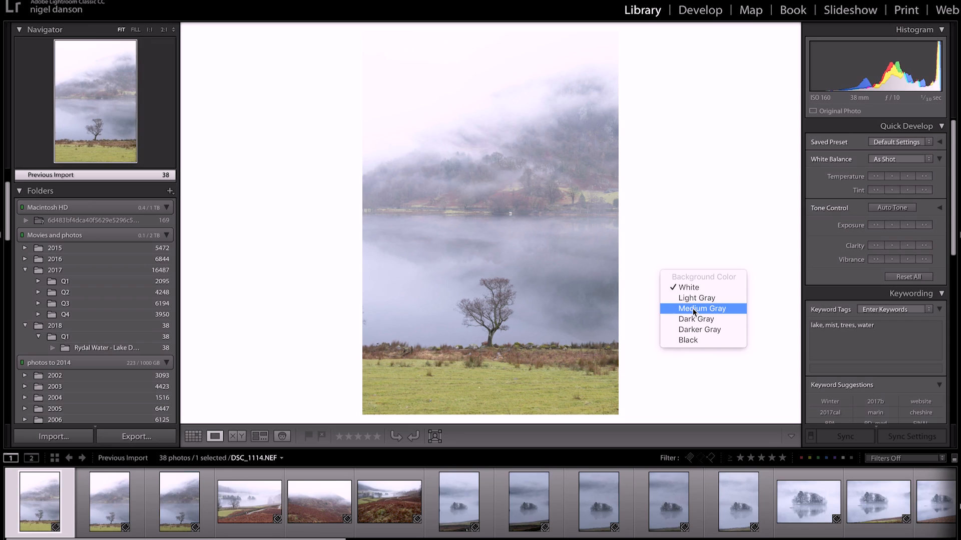
click(692, 308)
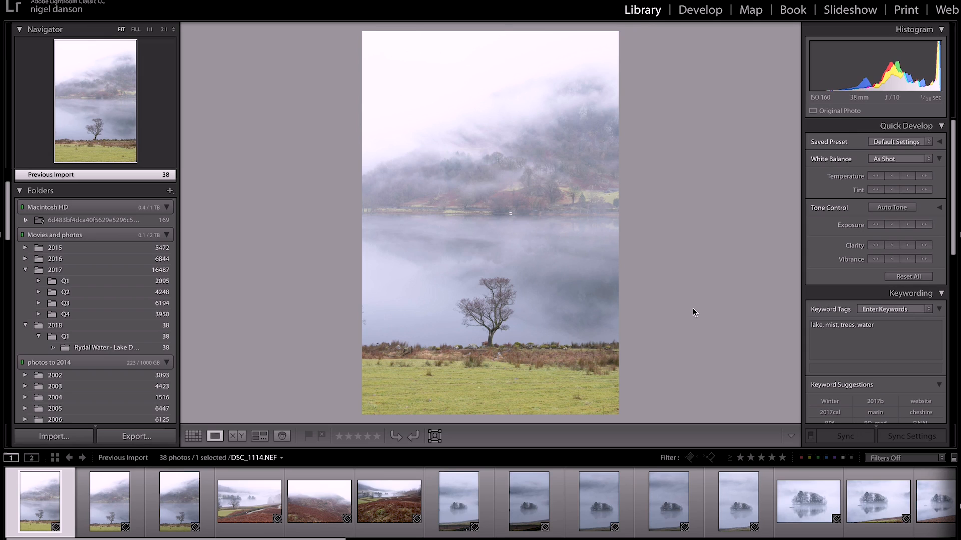
right_click(692, 308)
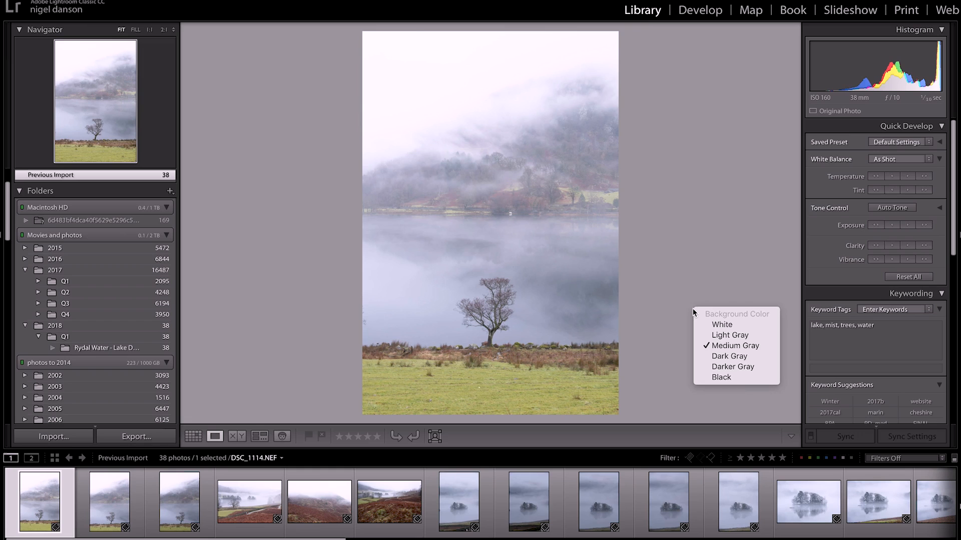
click(659, 299)
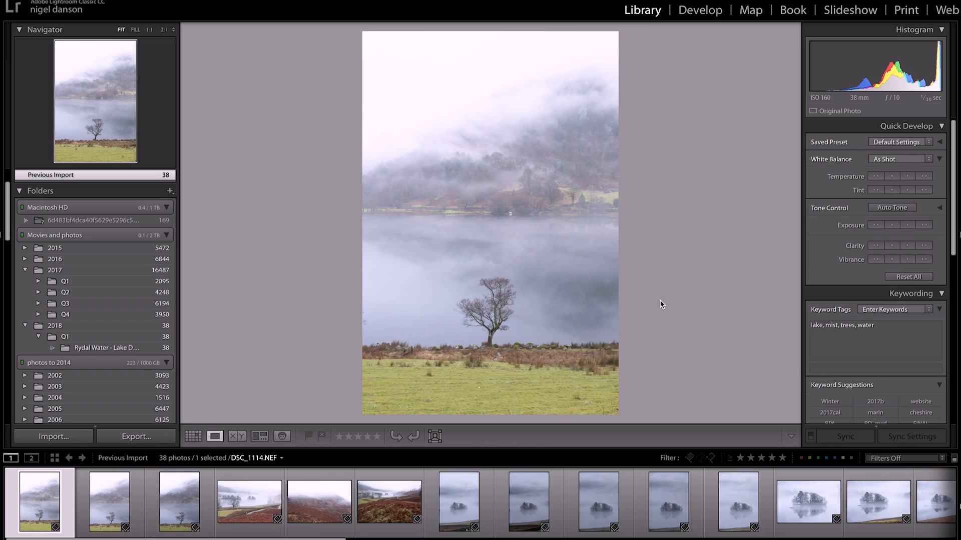
Compare the first three lone-tree photos, checking the tree's detail at 1:1, and reject DSC_1114
key(Right)
key(Right)
key(Left)
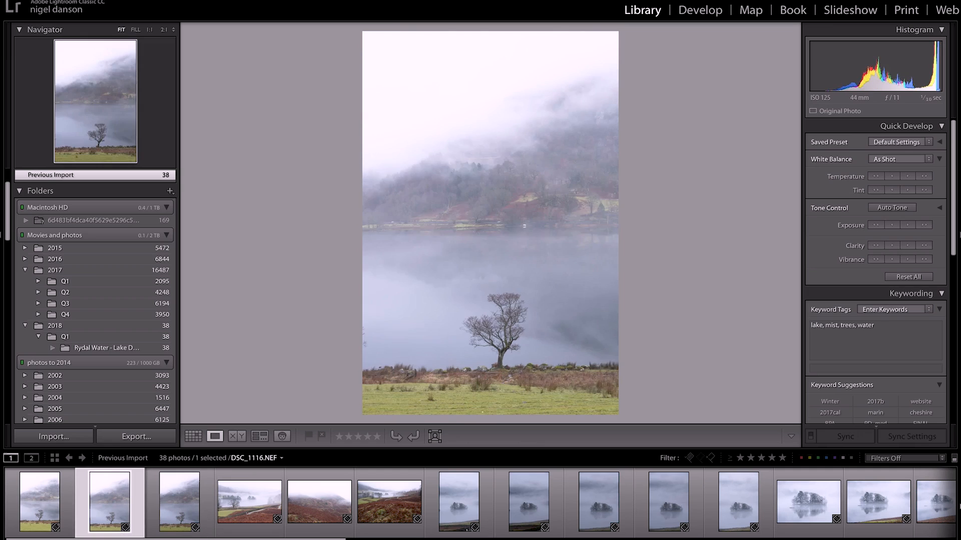
key(Right)
key(Left)
key(Left)
click(503, 314)
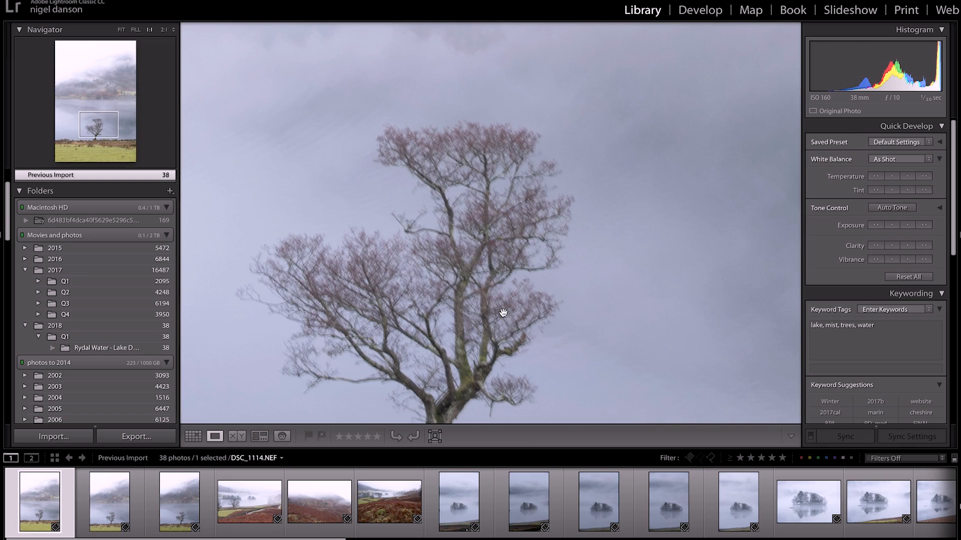
key(Right)
key(Left)
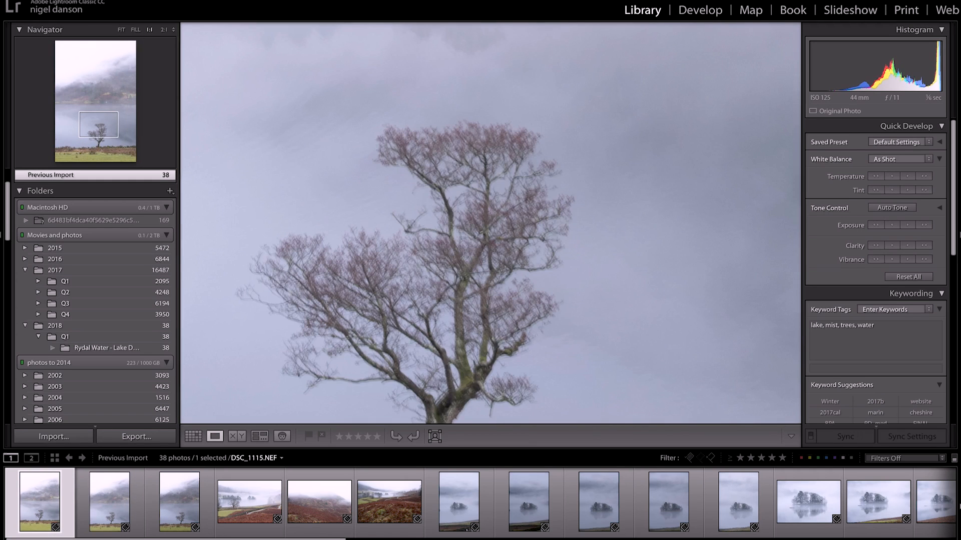
key(x)
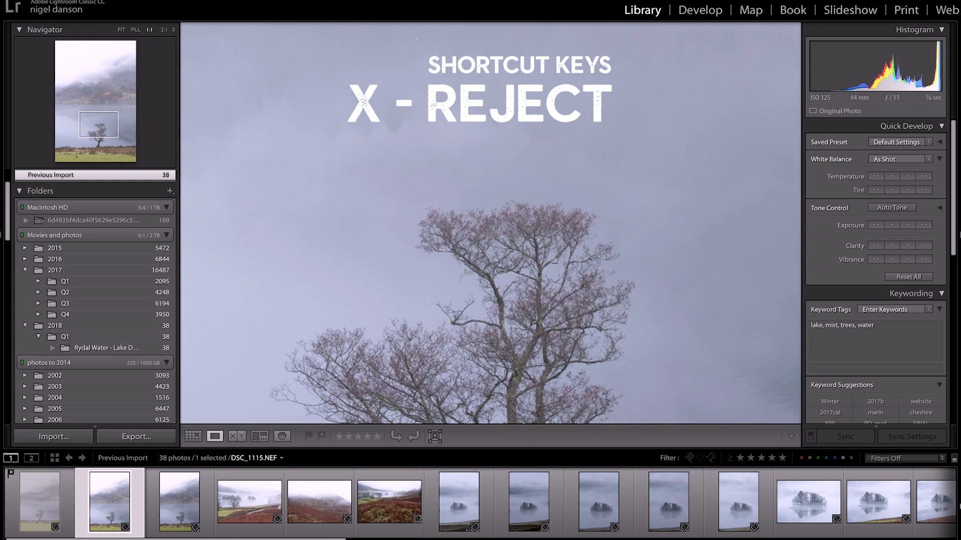
Flag the lone-tree photo DSC_1116 and the misty valley photo DSC_1117 as picks
key(Right)
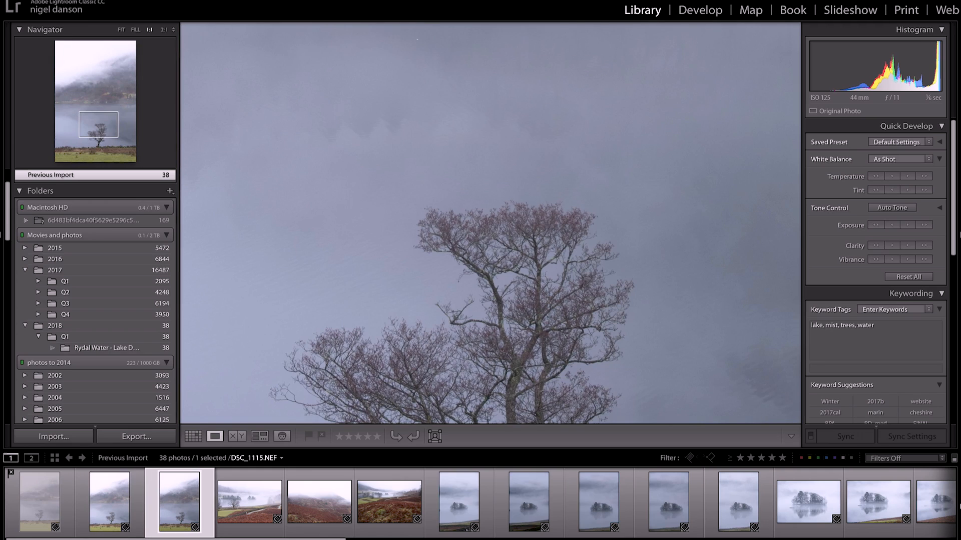
key(p)
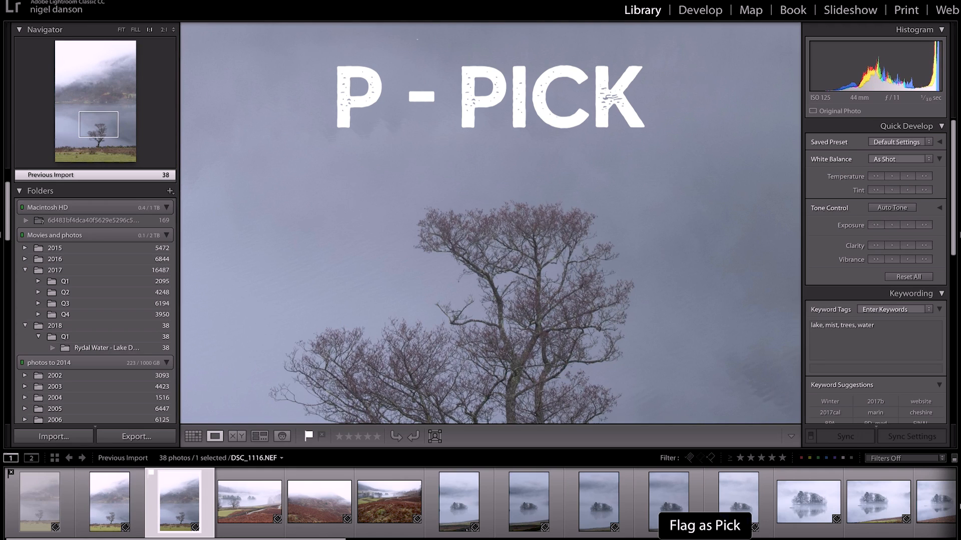
click(581, 189)
key(Right)
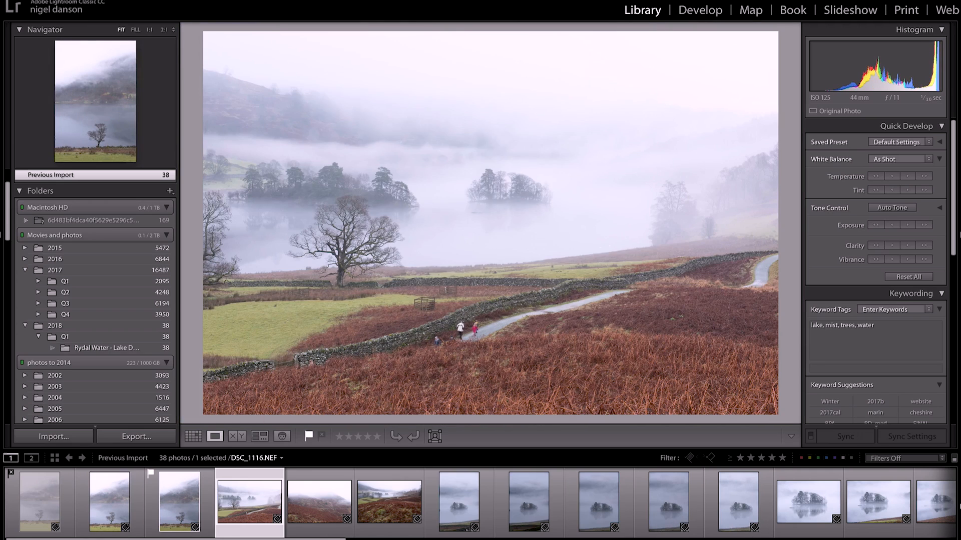
key(Right)
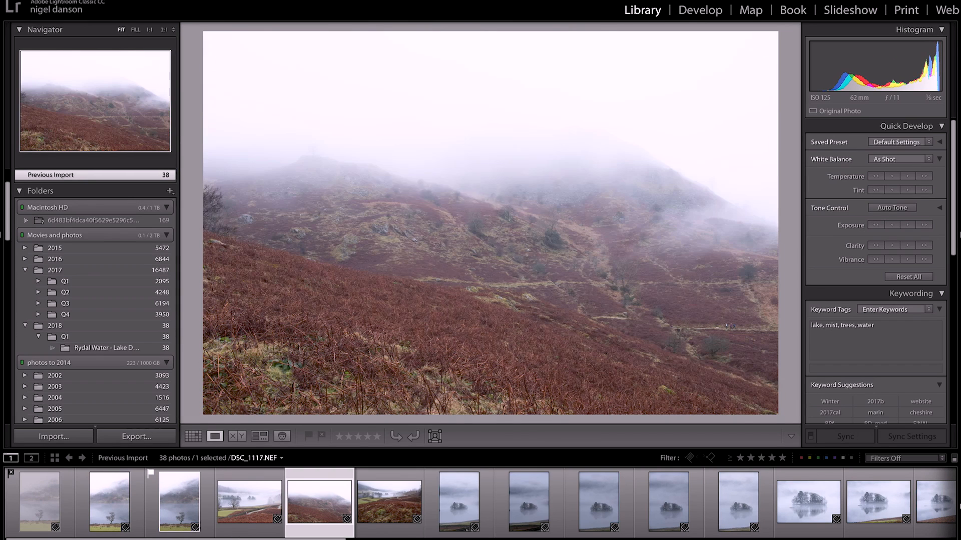
key(Left)
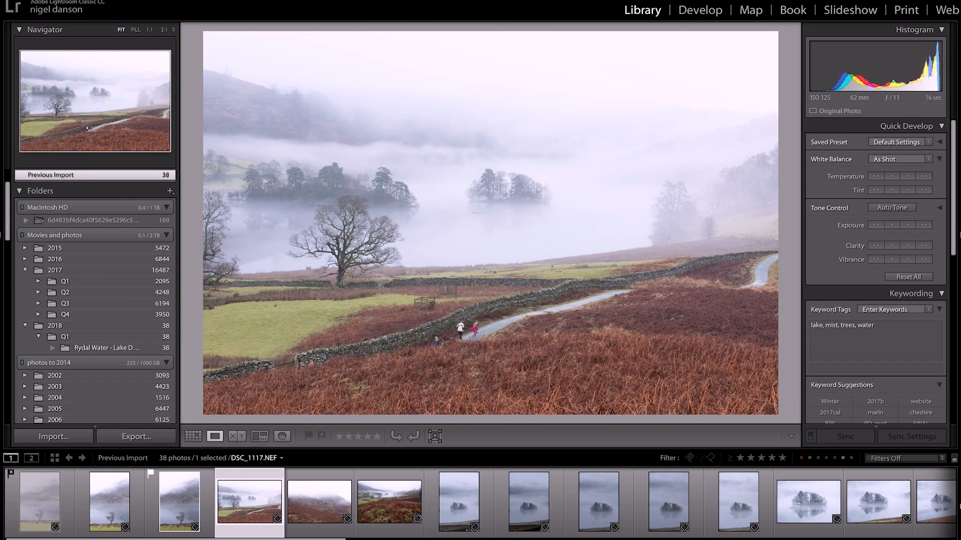
key(p)
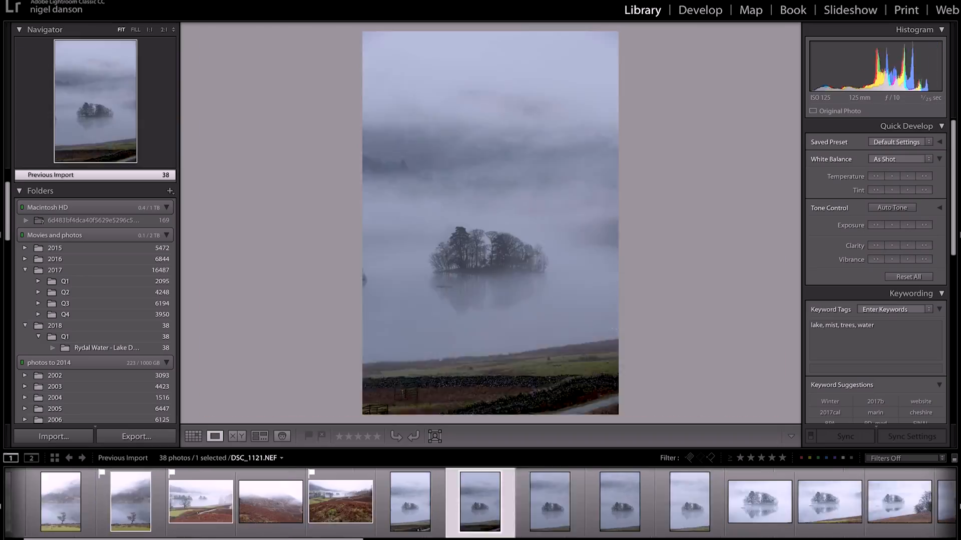
Flag the portrait-format island photo DSC_1124 as a pick
click(458, 251)
key(Right)
key(p)
Check the landscape-format island photos at 1:1, flag DSC_1127 as a pick and reject the frame after it
click(619, 502)
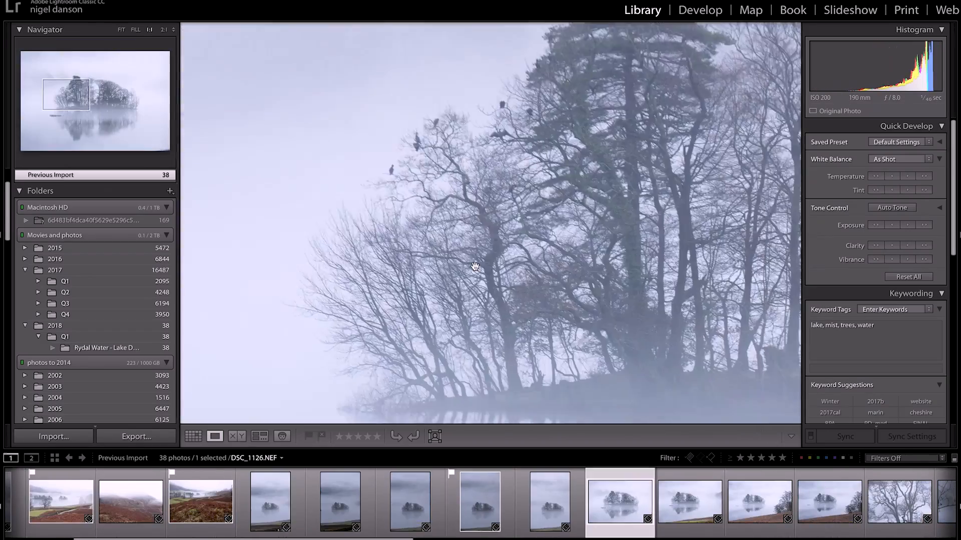
key(Right)
key(p)
key(Right)
key(x)
Look through the remaining photos and compare the overlapping portrait frames of the misty island and boathouse
key(Right)
key(Right)
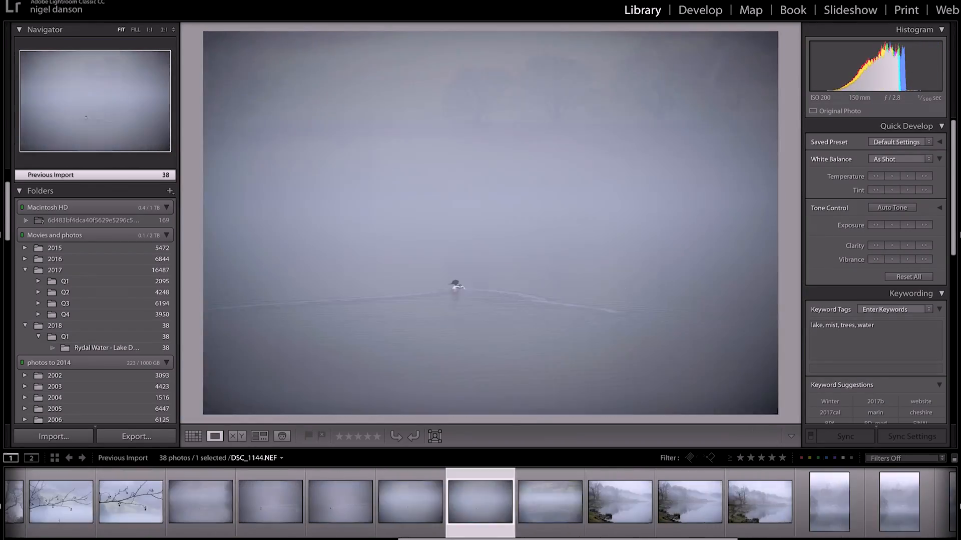
key(Right)
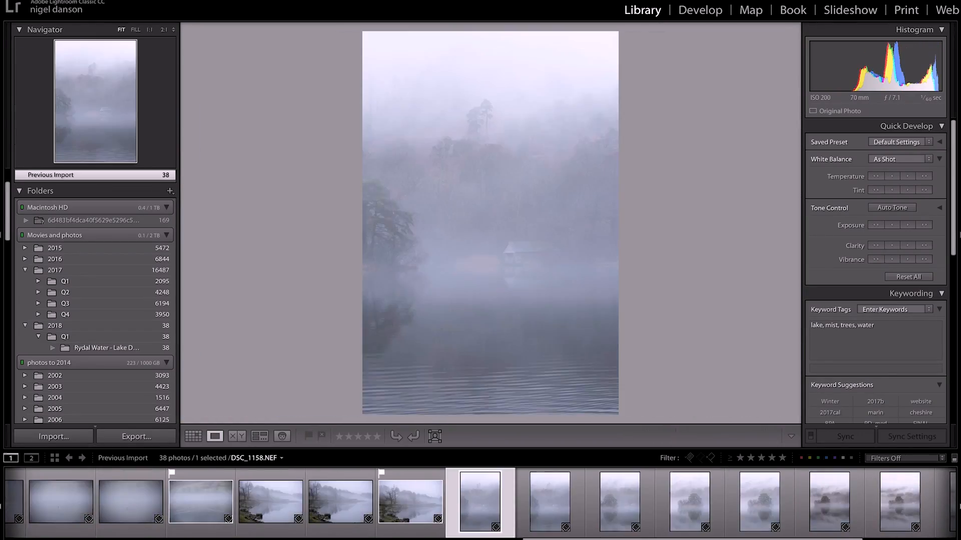
key(Right)
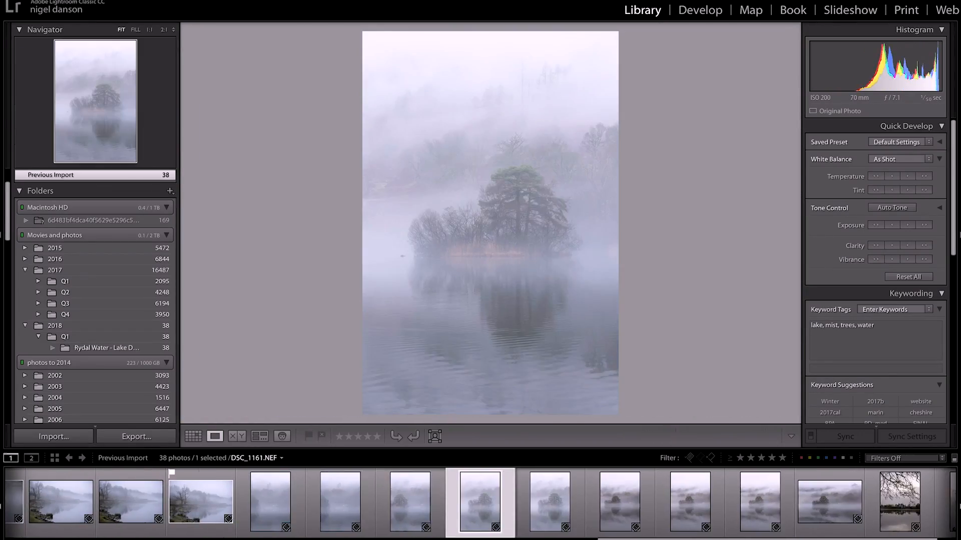
key(Left)
key(Left)
key(Right)
key(Right)
key(Right)
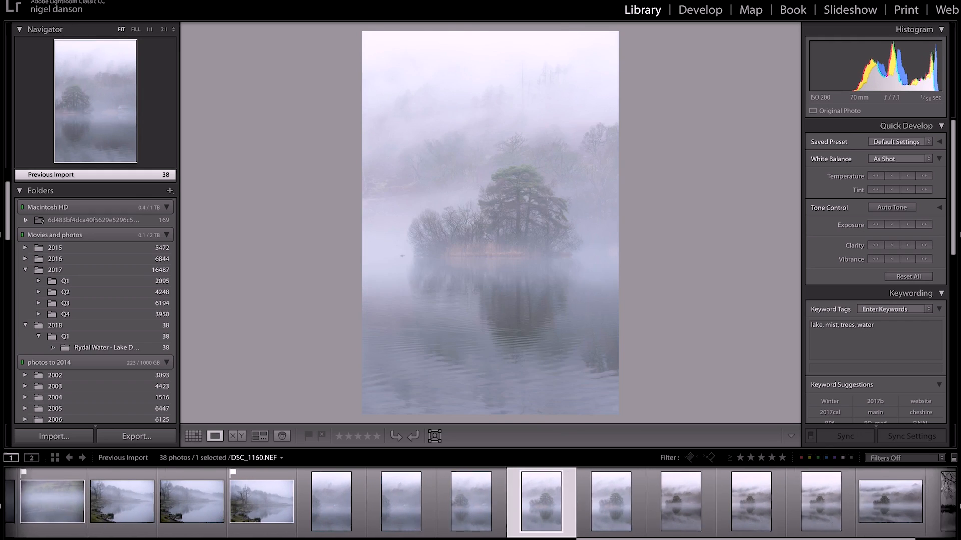
key(Right)
key(Right)
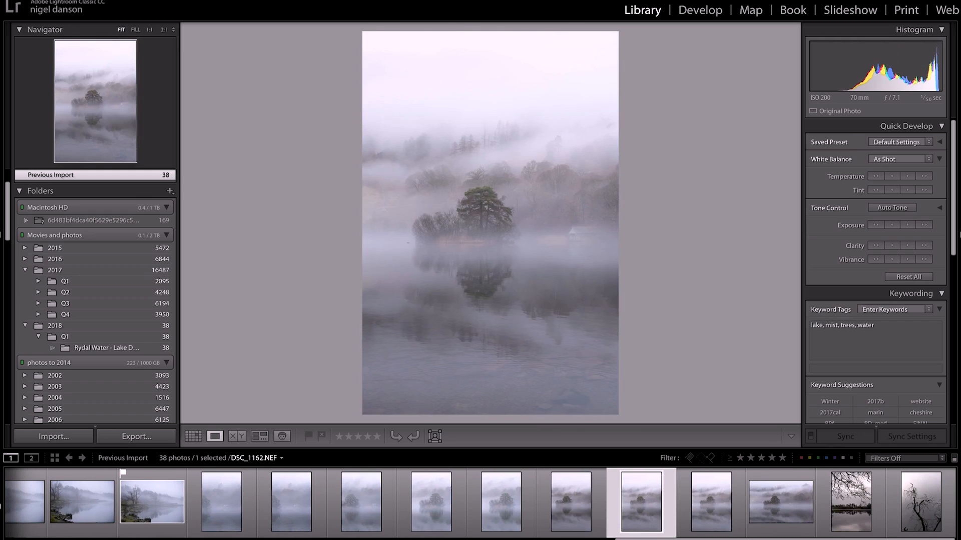
key(Left)
key(Left)
key(Left)
key(Left)
key(Left)
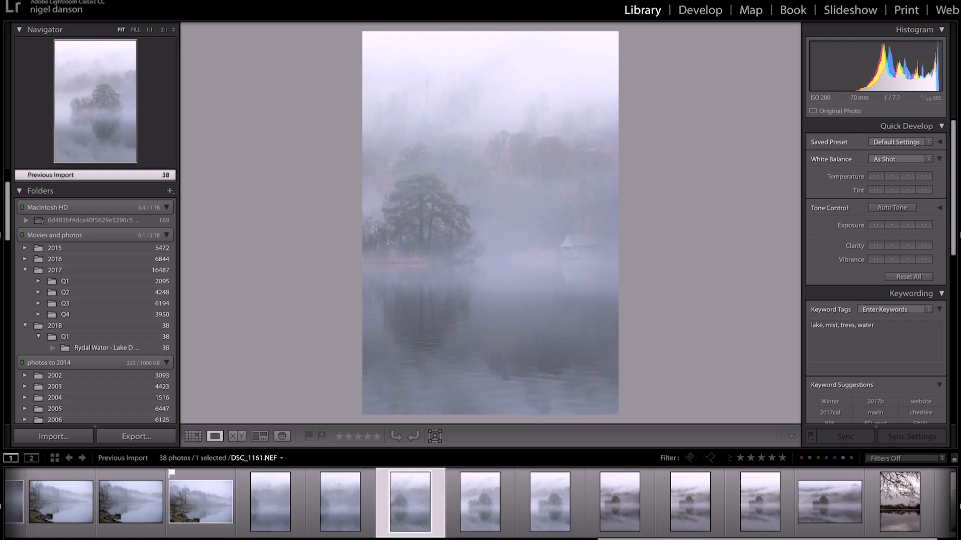
key(Left)
key(Right)
key(Right)
key(Right)
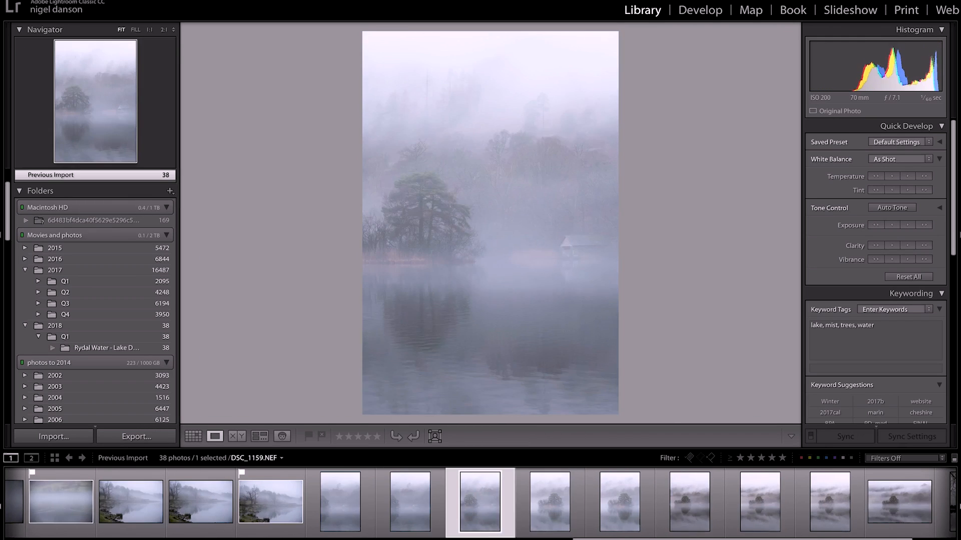
key(Right)
key(Left)
key(Right)
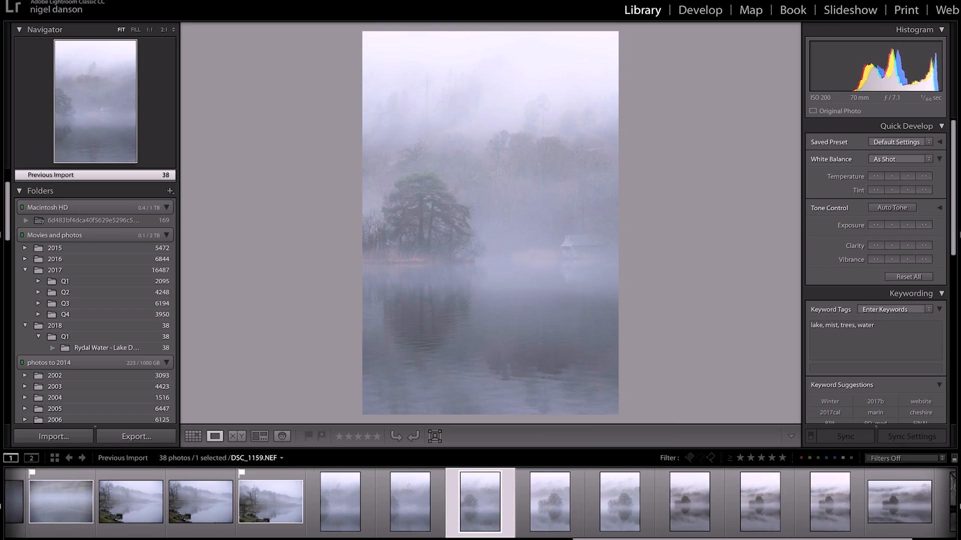
key(Left)
key(Left)
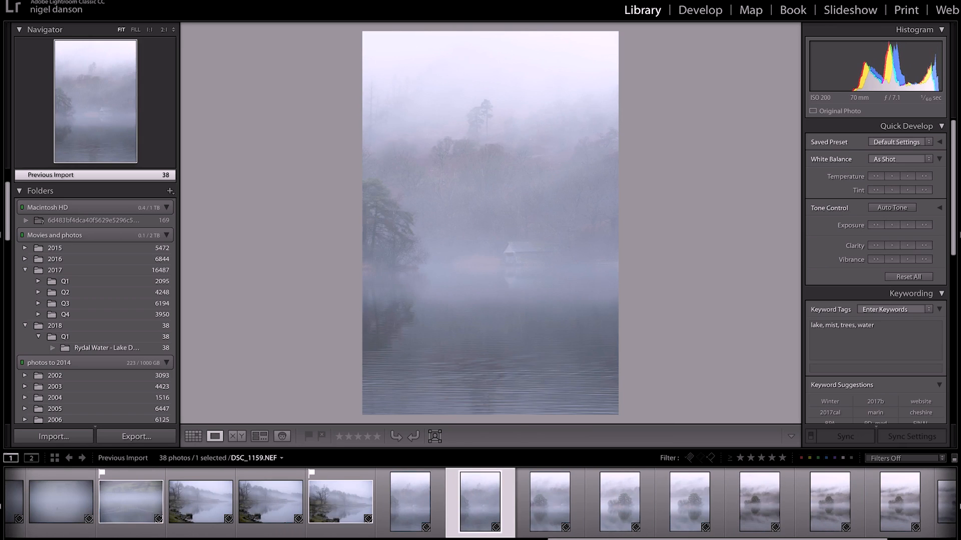
Merge DSC_1159 and the two frames after it into a panorama with Perspective projection and Auto Crop
key(shift+Right)
key(shift+Right)
right_click(483, 486)
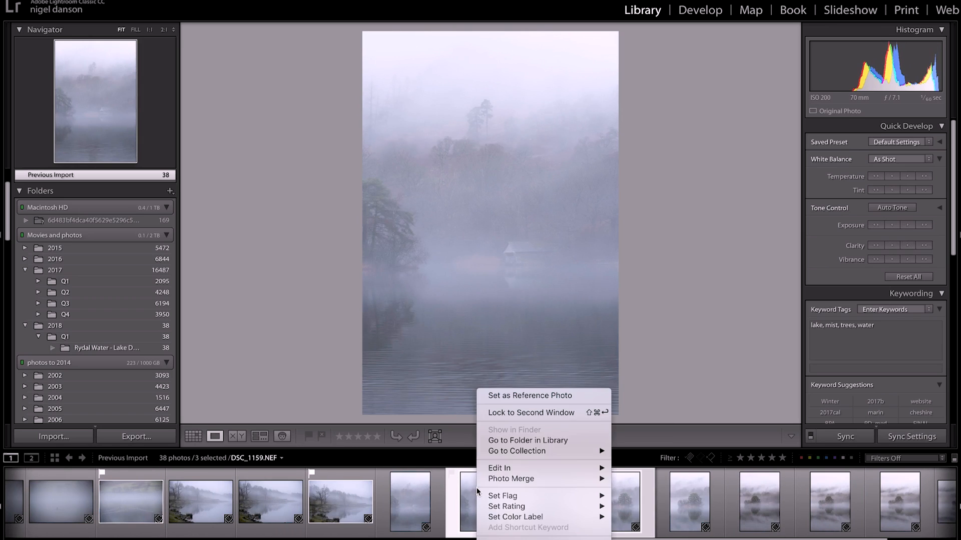
mouse_move(510, 451)
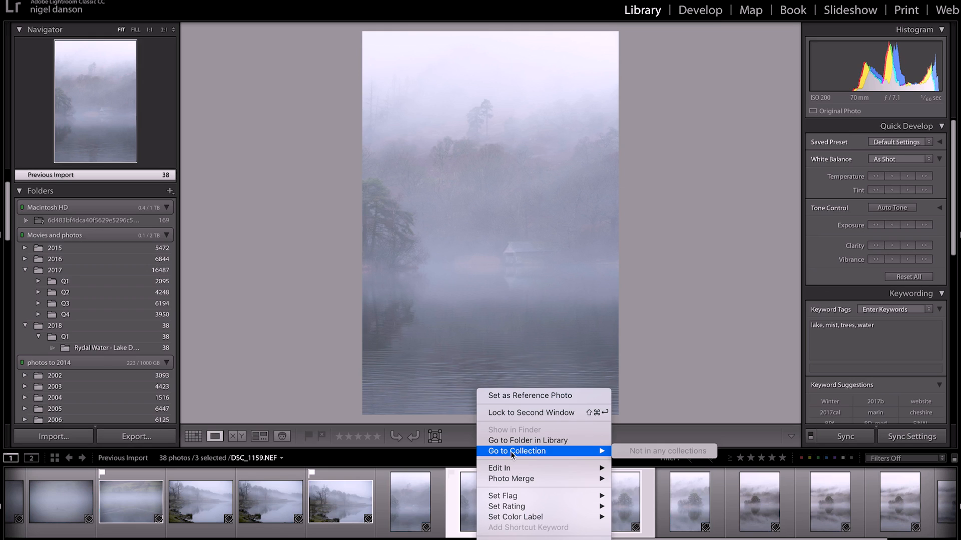
mouse_move(595, 481)
click(620, 492)
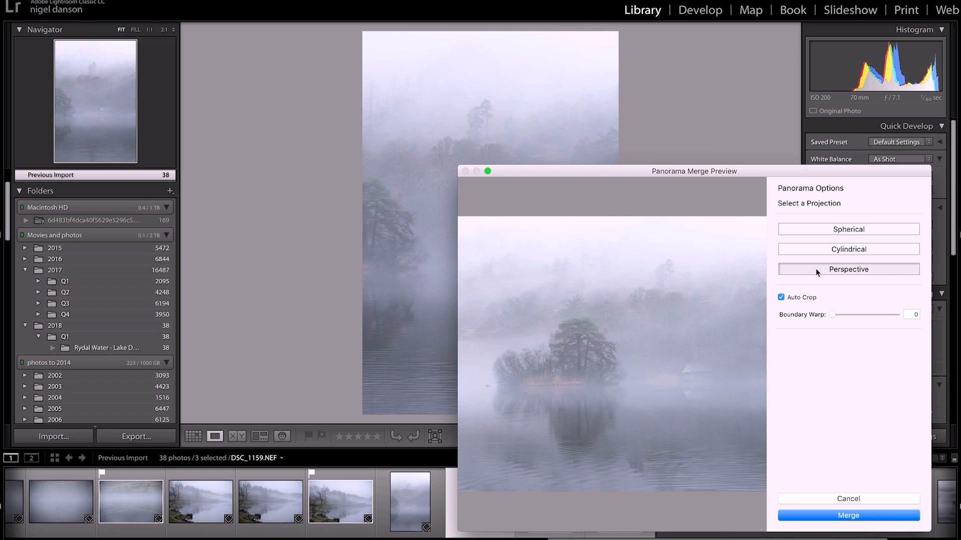
click(845, 516)
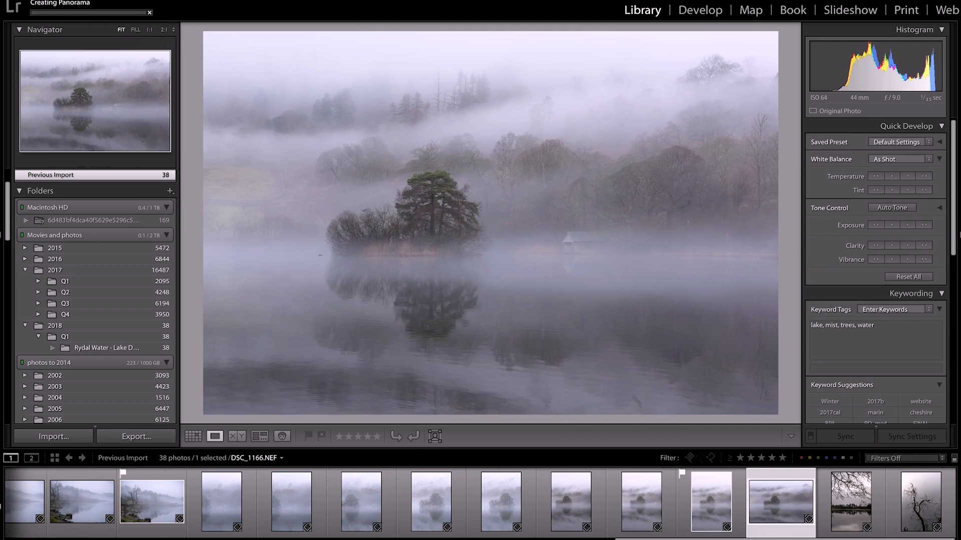
Filter the filmstrip to show only the photos flagged as picks
key(Left)
key(Left)
key(Left)
key(Left)
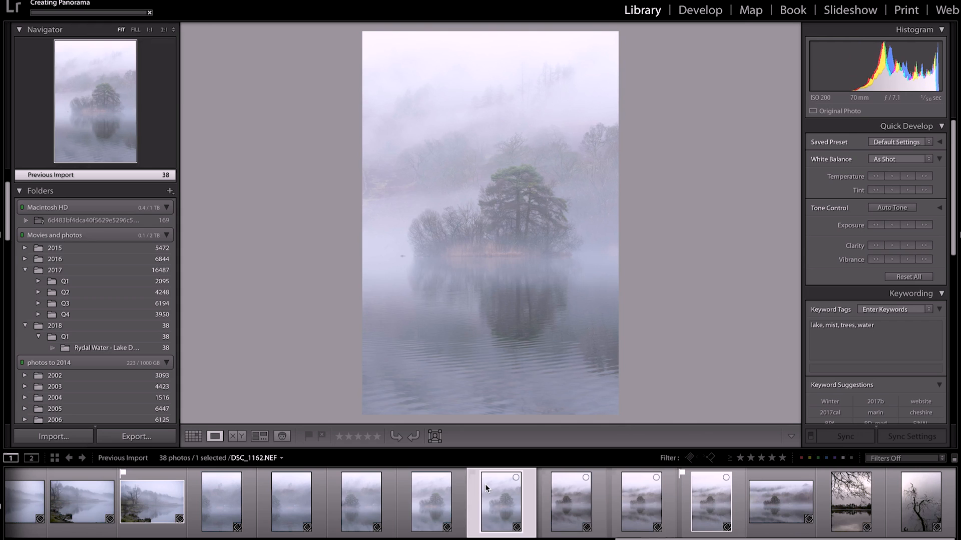
click(711, 458)
click(710, 459)
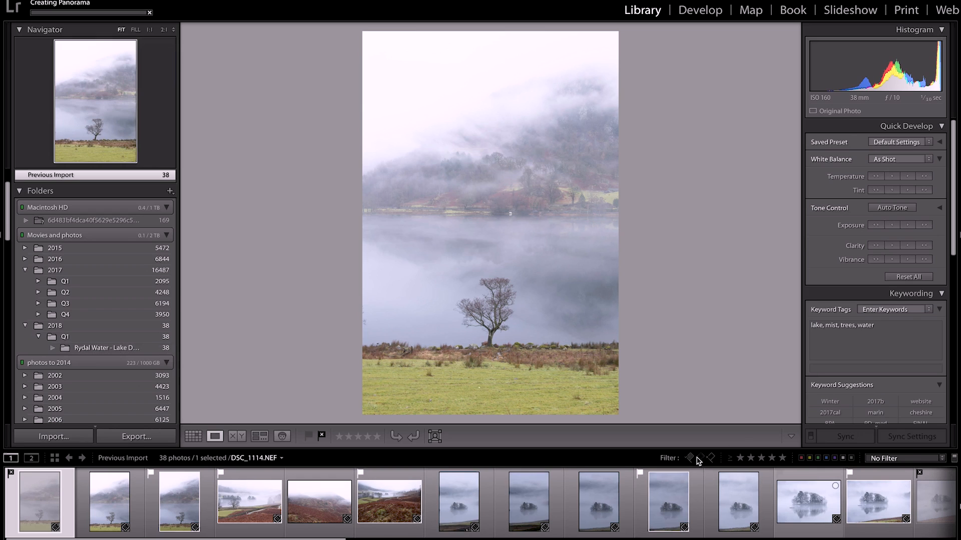
click(690, 458)
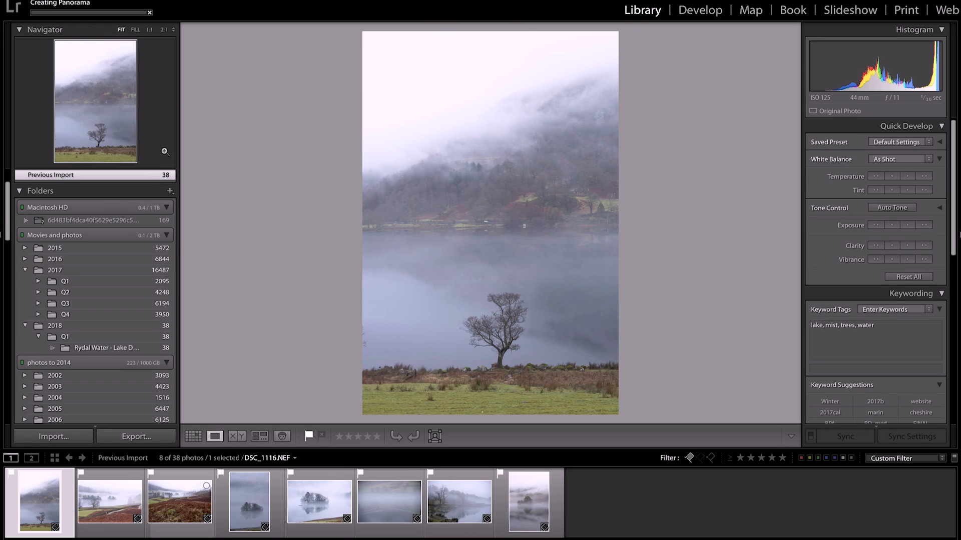
Open the lone-tree photo DSC_1116 in the Develop module and apply the Warm tone blast user preset
click(697, 17)
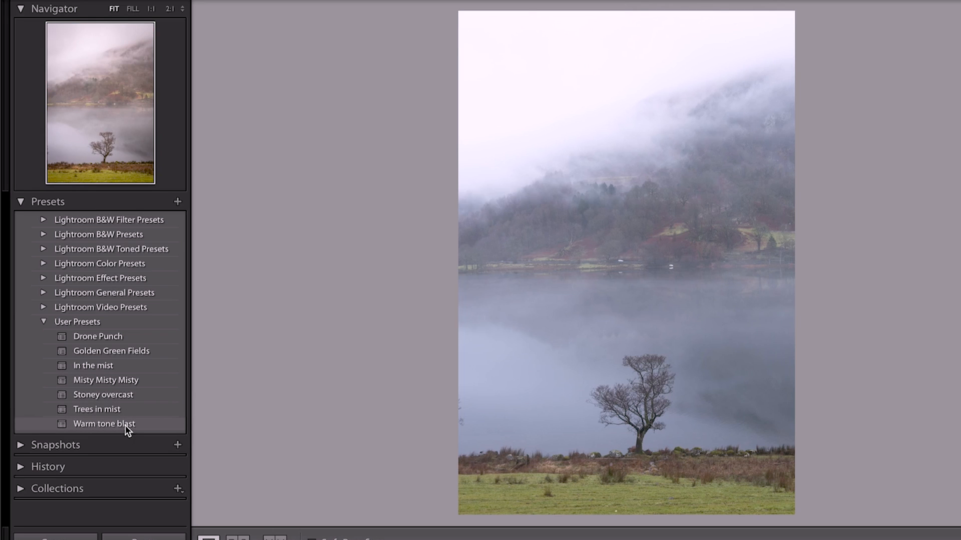
click(125, 425)
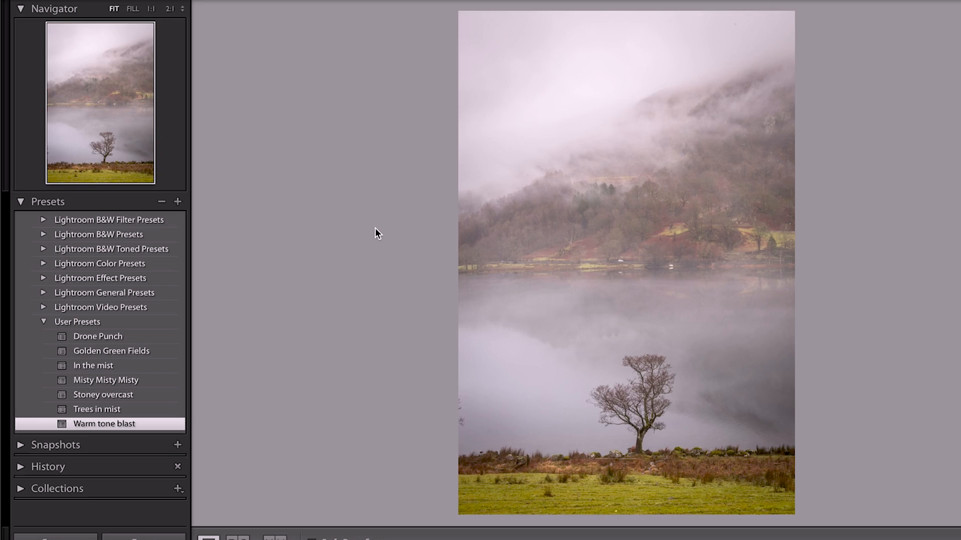
Move on to the misty island photo DSC_1127 and apply the Trees in mist user preset
click(480, 539)
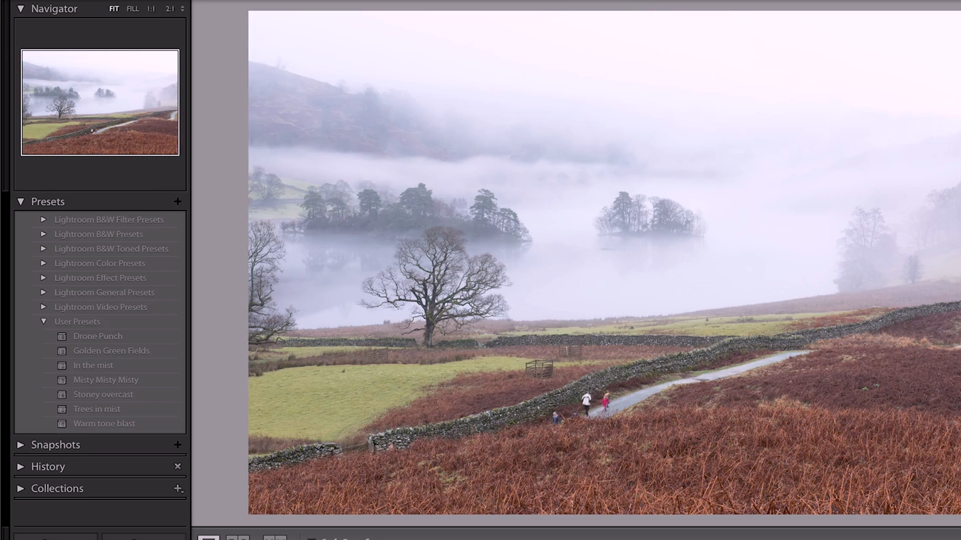
key(Right)
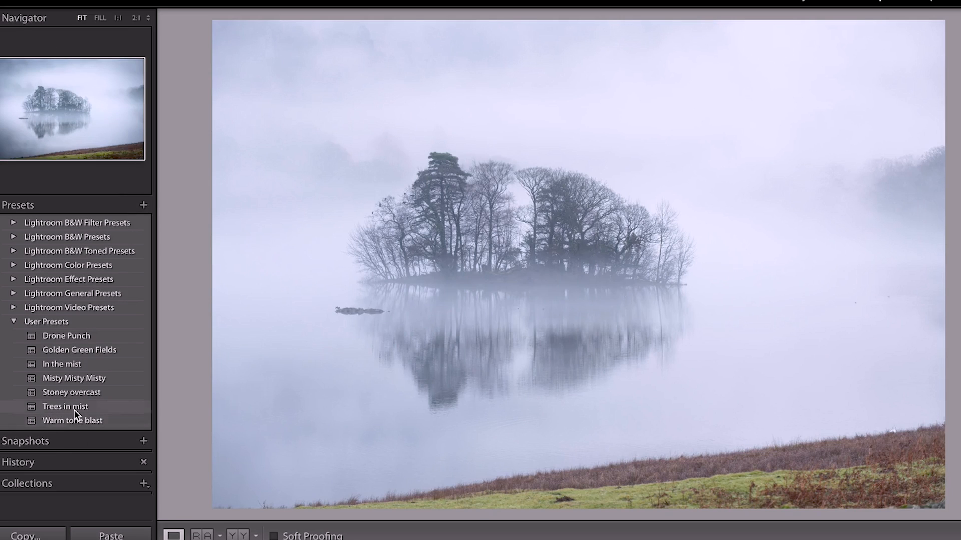
click(74, 409)
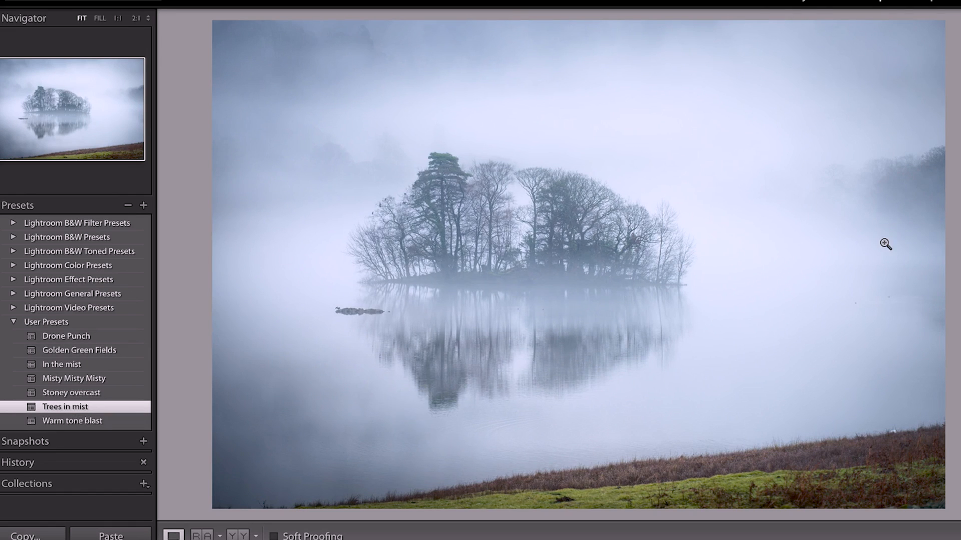
Crop DSC_1127 slightly tighter from its lower-right corner to trim most of the grassy foreground
key(r)
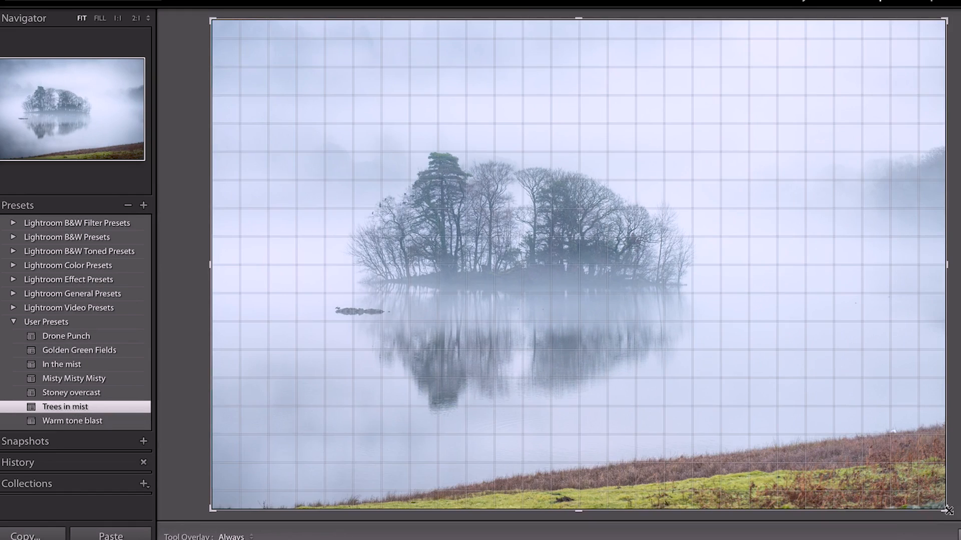
drag(924, 509, 925, 486)
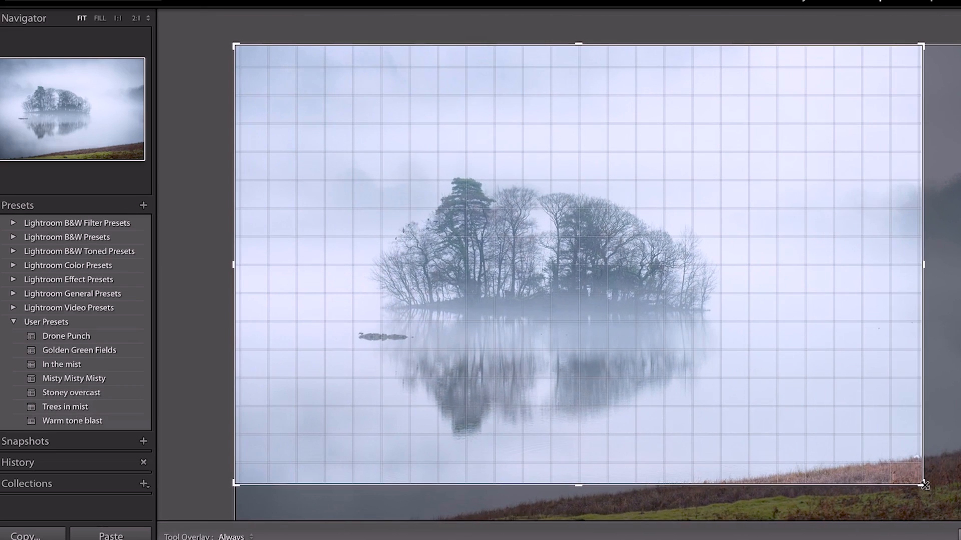
key(Return)
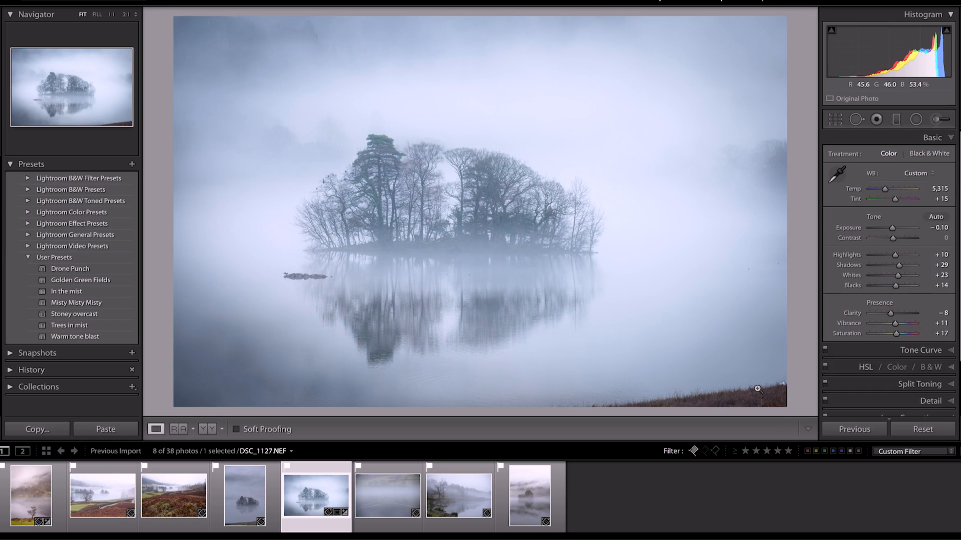
Check the last picks, inspect the ducks in DSC_1151 at 1:1, and remove that photo's pick flag
click(466, 492)
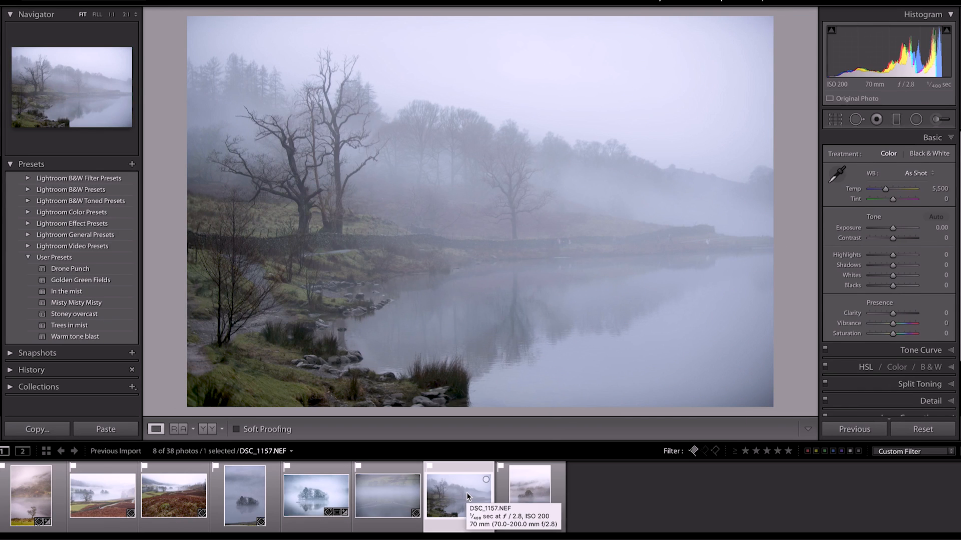
click(521, 493)
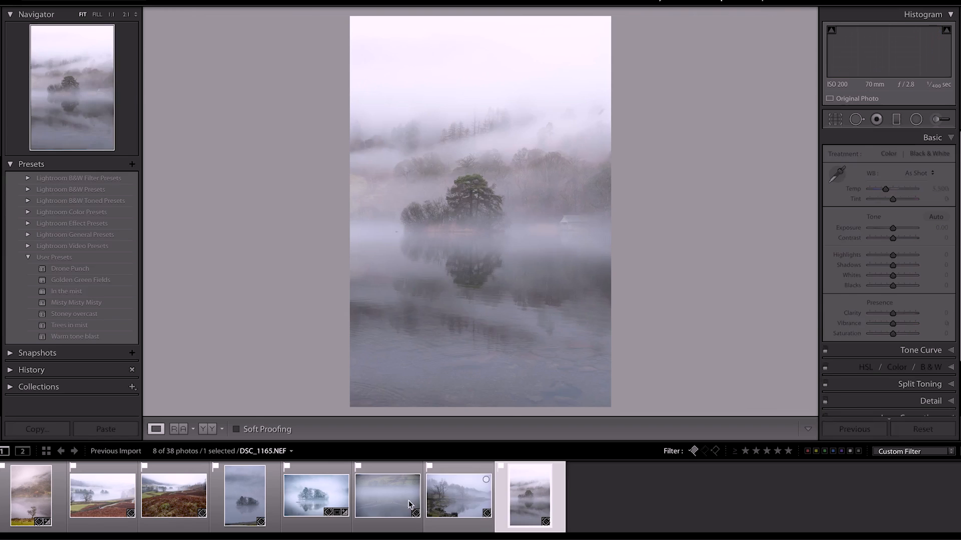
click(399, 503)
click(506, 273)
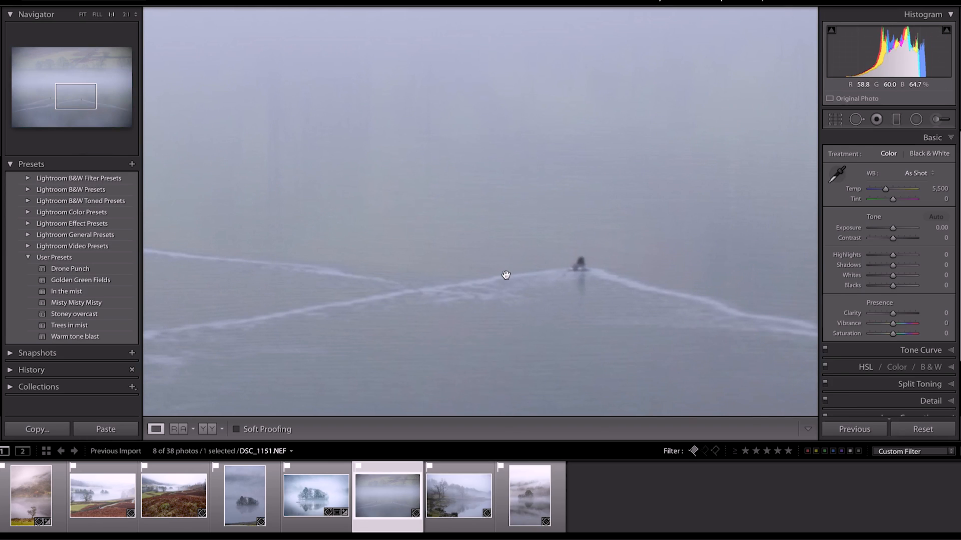
click(506, 273)
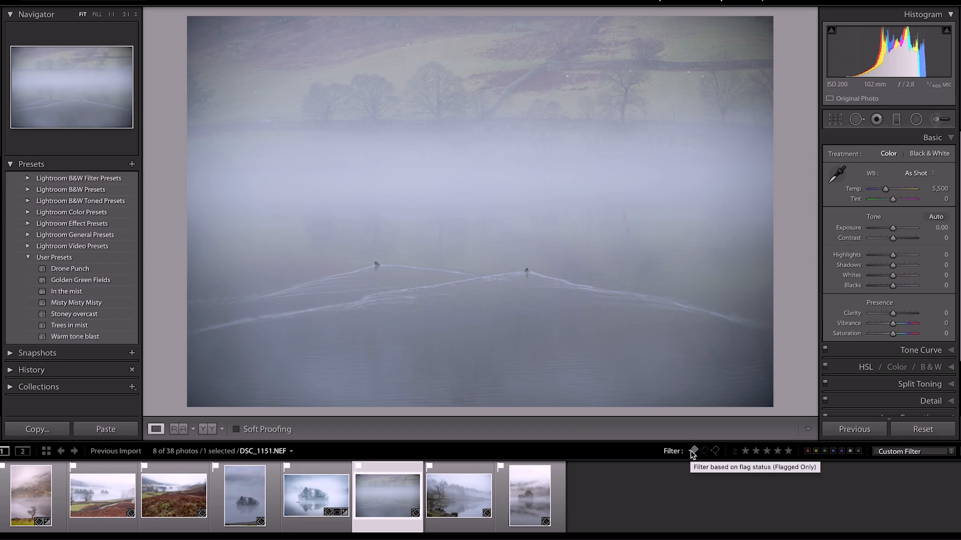
key(u)
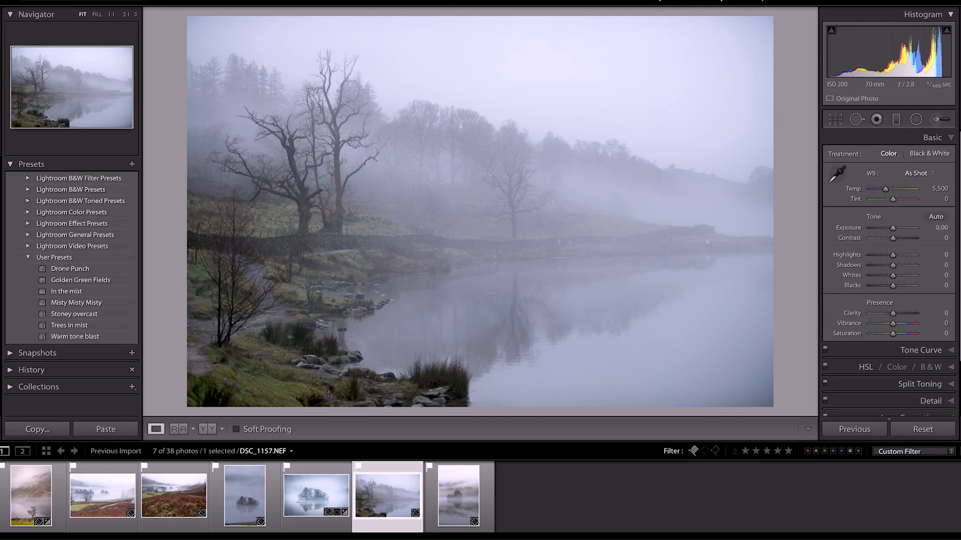
Switch to the Map module and find the location "rydal water"
click(762, 2)
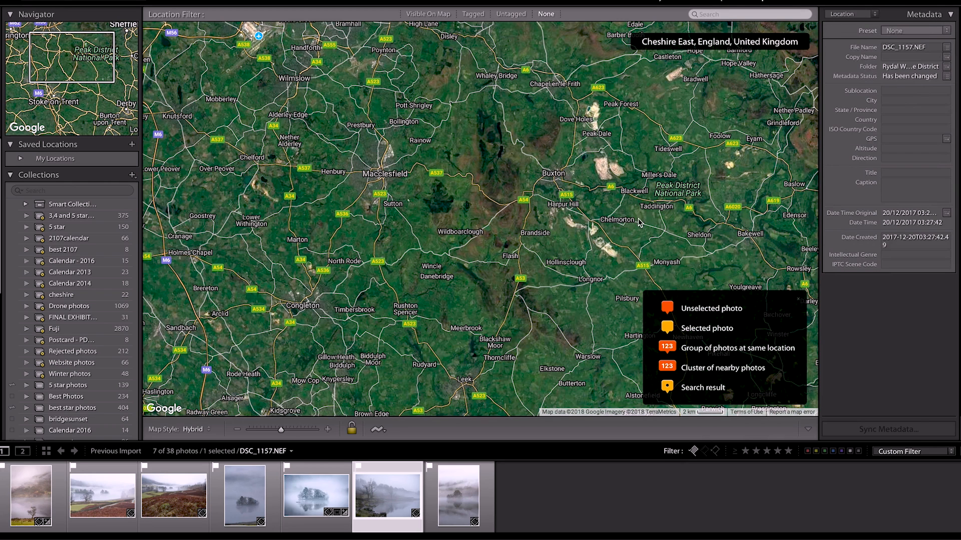
click(744, 15)
text(rydal water)
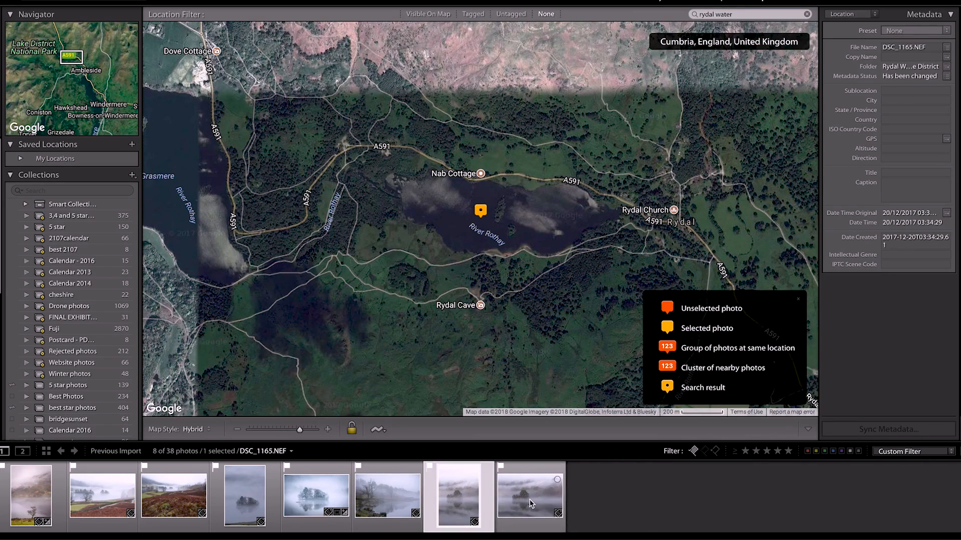
Geotag DSC_1165 and DSC_1166 together at the lake's eastern end, and DSC_1157 on the shore just southwest of them
shift+click(527, 504)
mouse_move(509, 498)
mouse_down()
mouse_move(651, 228)
mouse_move(603, 231)
mouse_up()
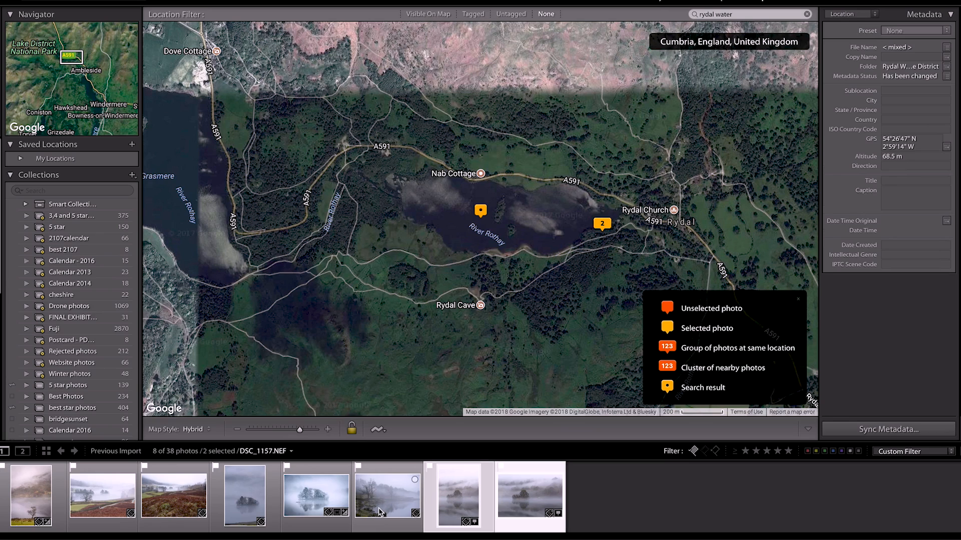
drag(377, 510, 579, 246)
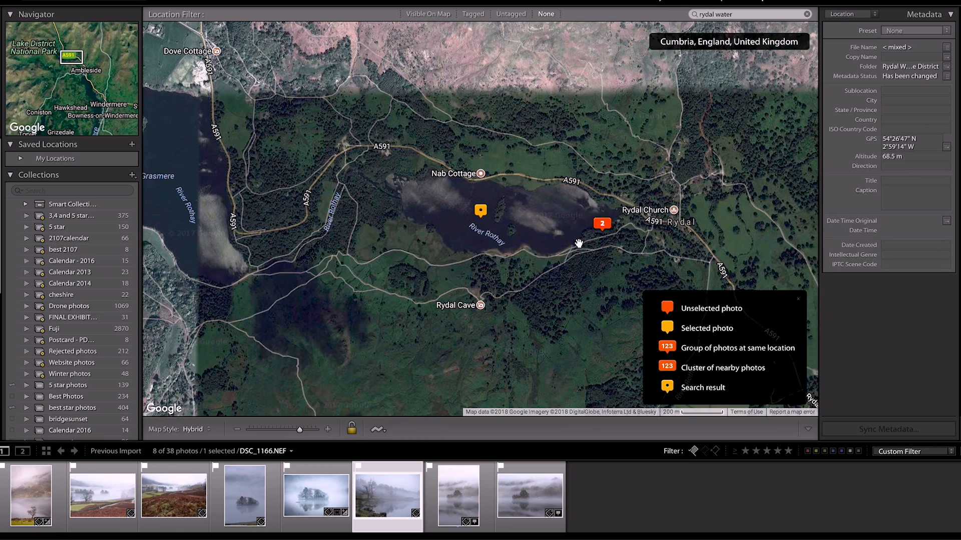
Geotag DSC_1127 and DSC_1124 on the lake's southern shore, and the first three picks just west of them
click(341, 506)
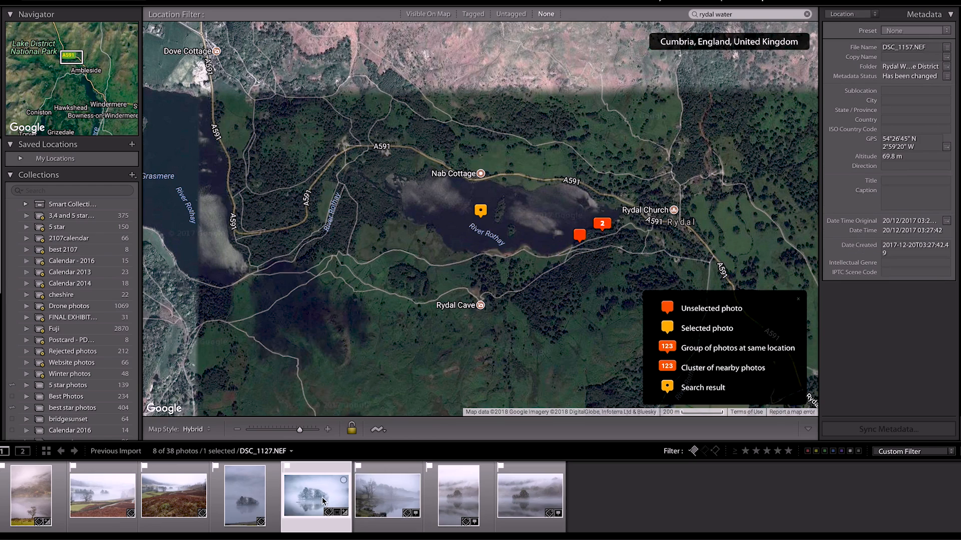
ctrl+click(242, 507)
drag(400, 333, 446, 257)
click(182, 508)
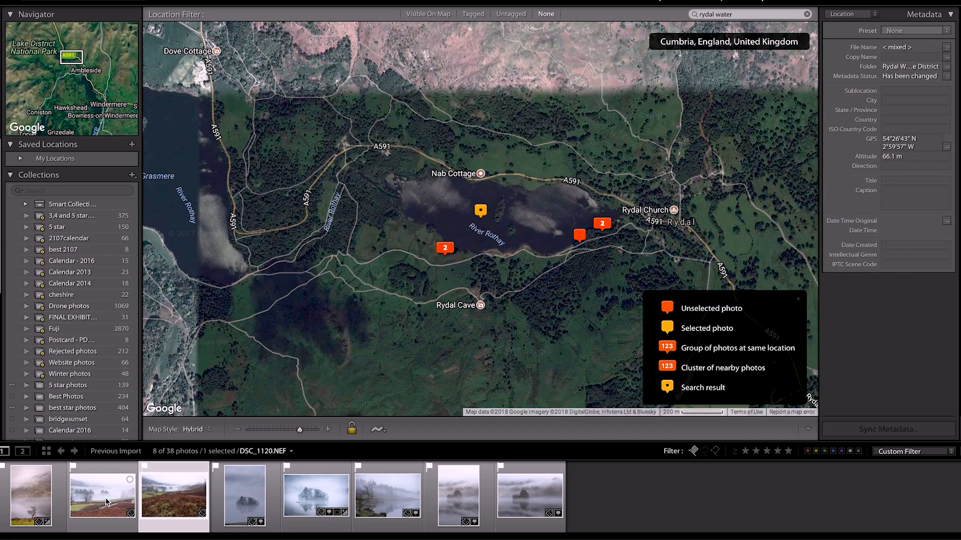
shift+click(39, 500)
drag(103, 508, 426, 250)
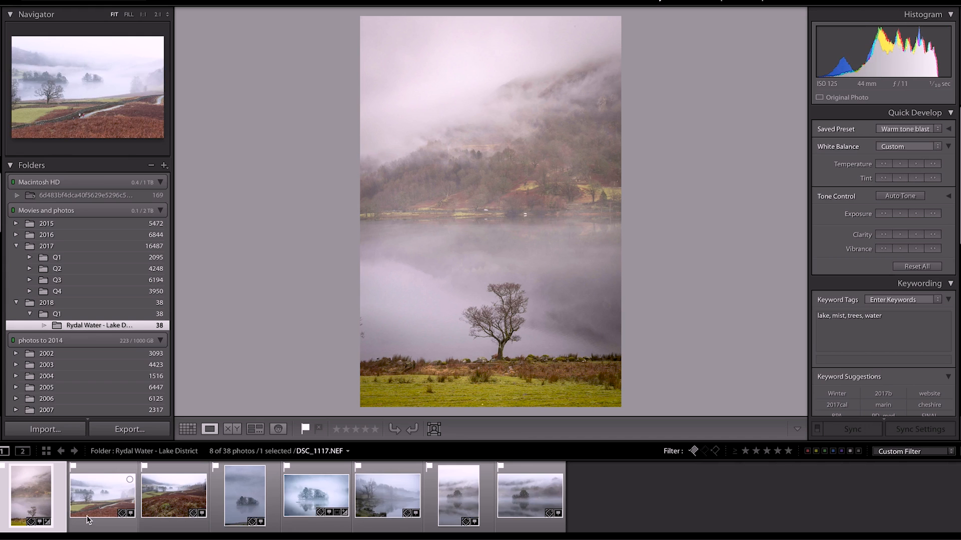
Review the flagged Rydal Water picks one by one at full view in the Library to judge their ratings
click(110, 501)
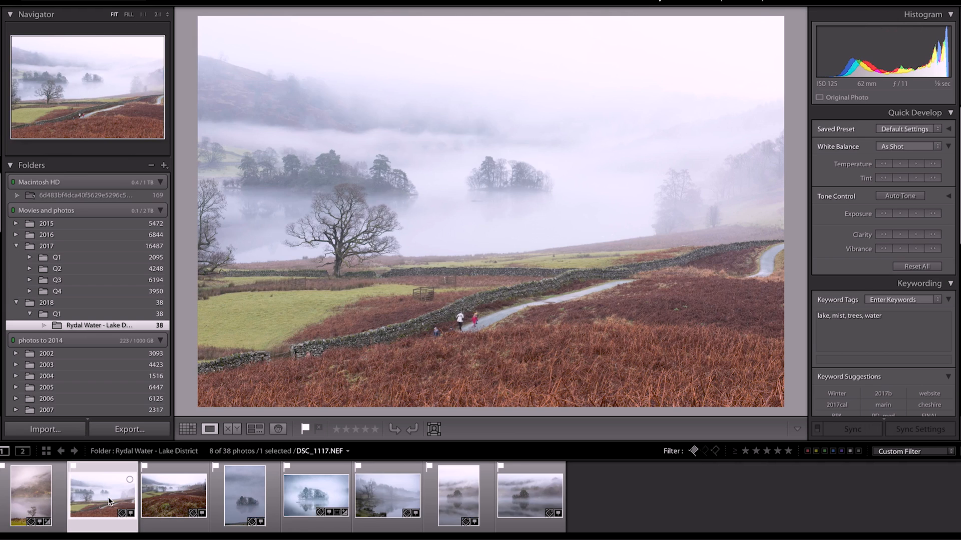
key(Right)
key(Right)
key(Right)
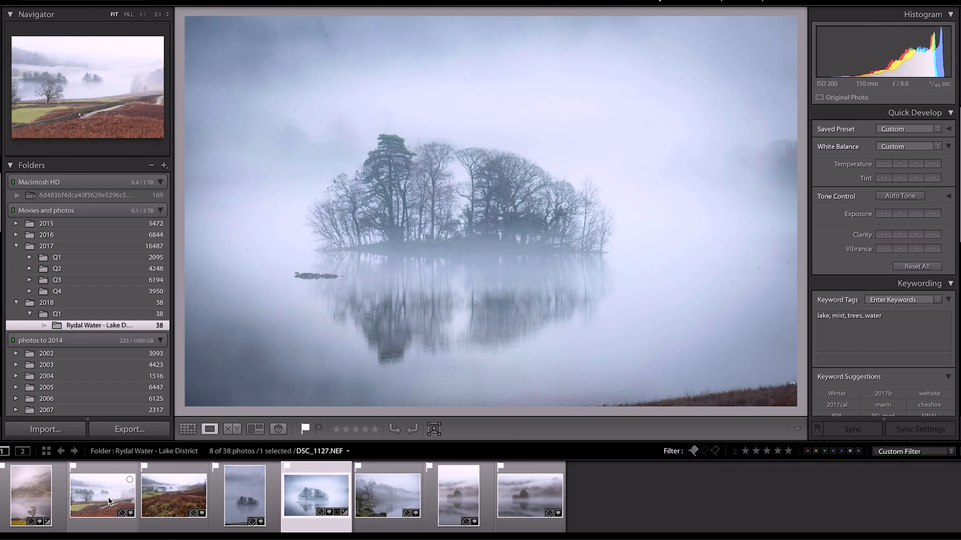
key(Right)
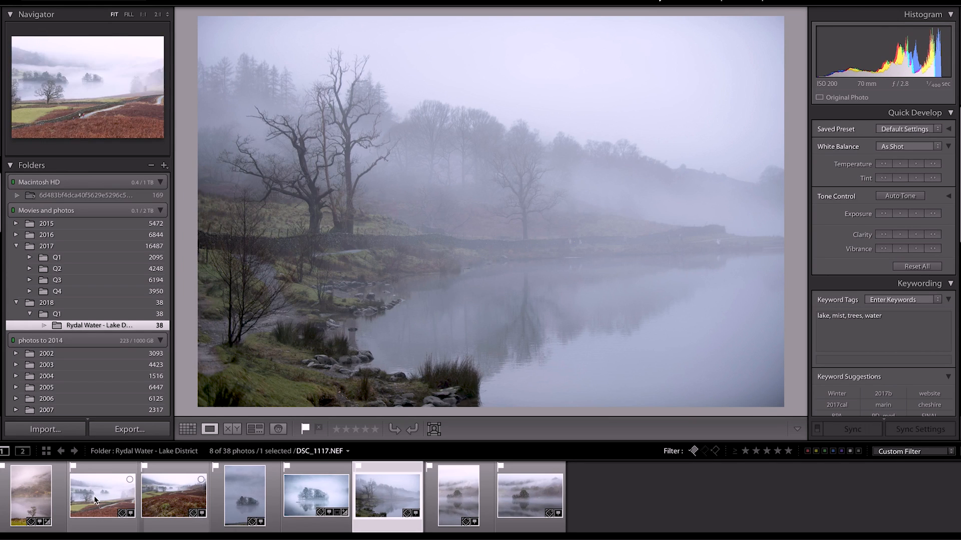
click(17, 495)
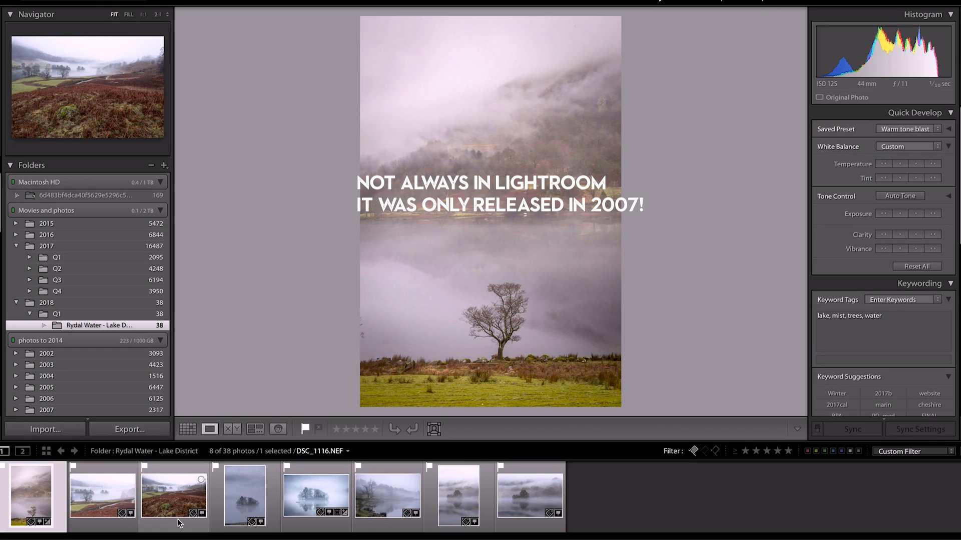
key(Right)
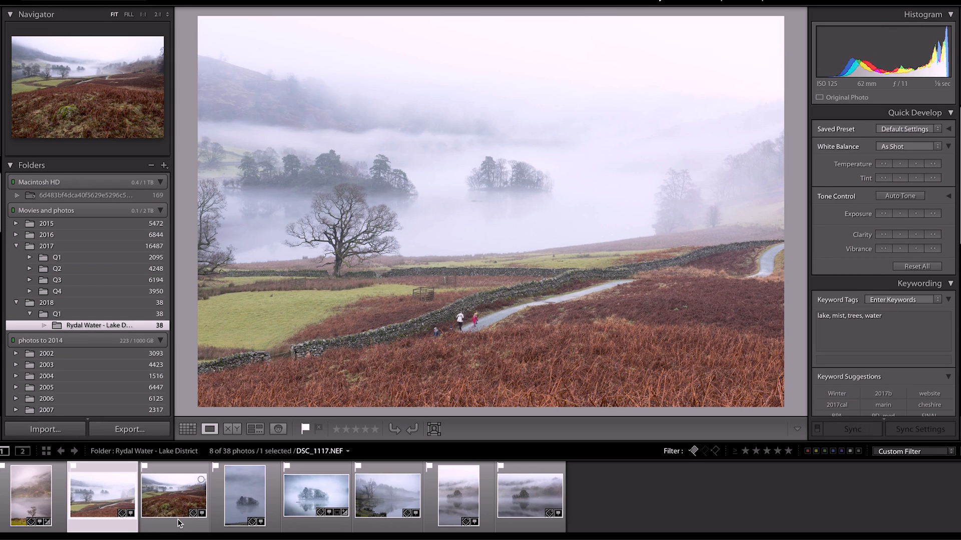
key(Left)
click(179, 522)
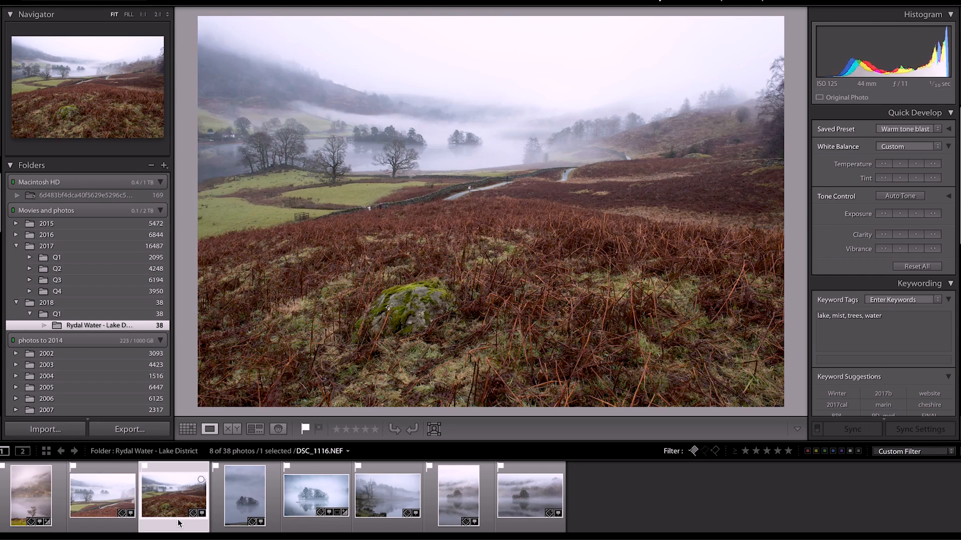
Rate DSC_1124, DSC_1127, DSC_1157 and DSC_1165 three stars, and DSC_1166 four stars
key(Right)
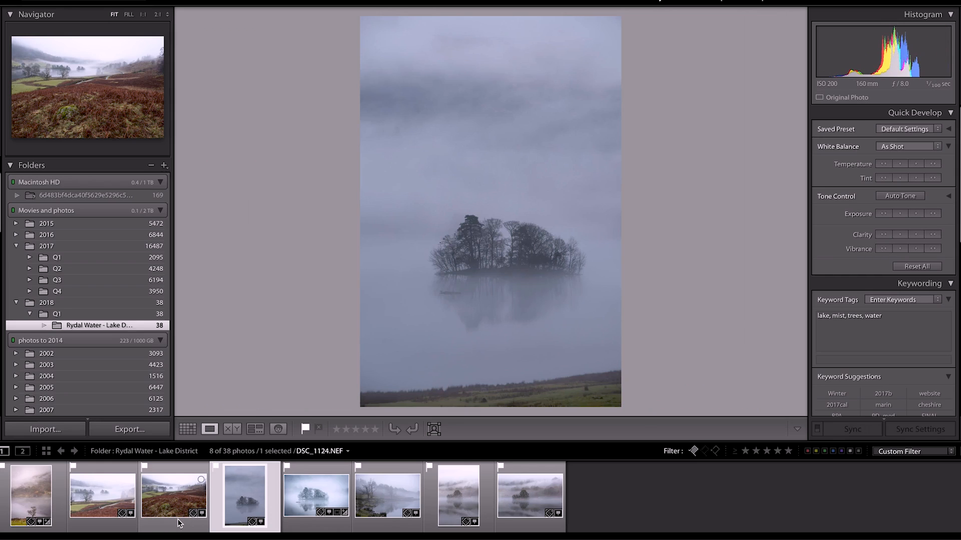
key(3)
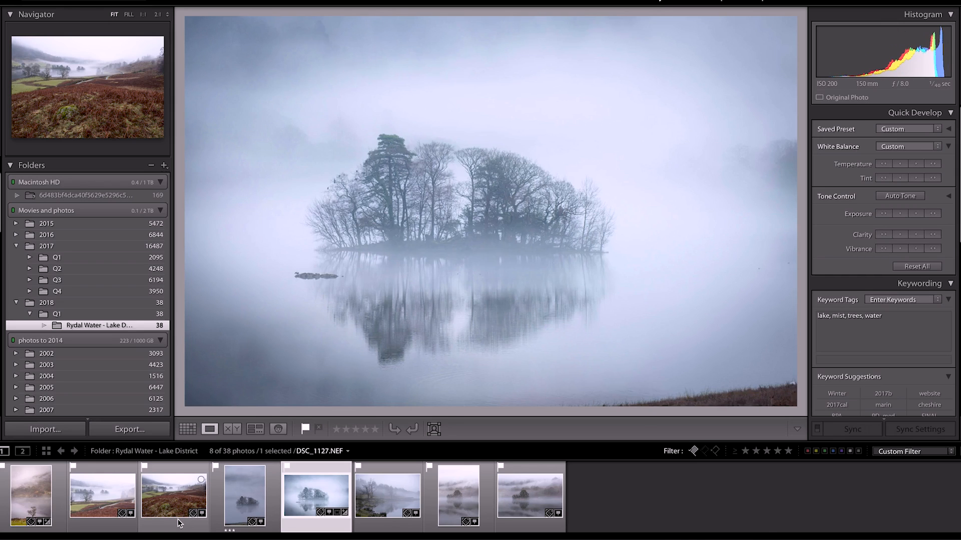
key(3)
key(3)
key(3)
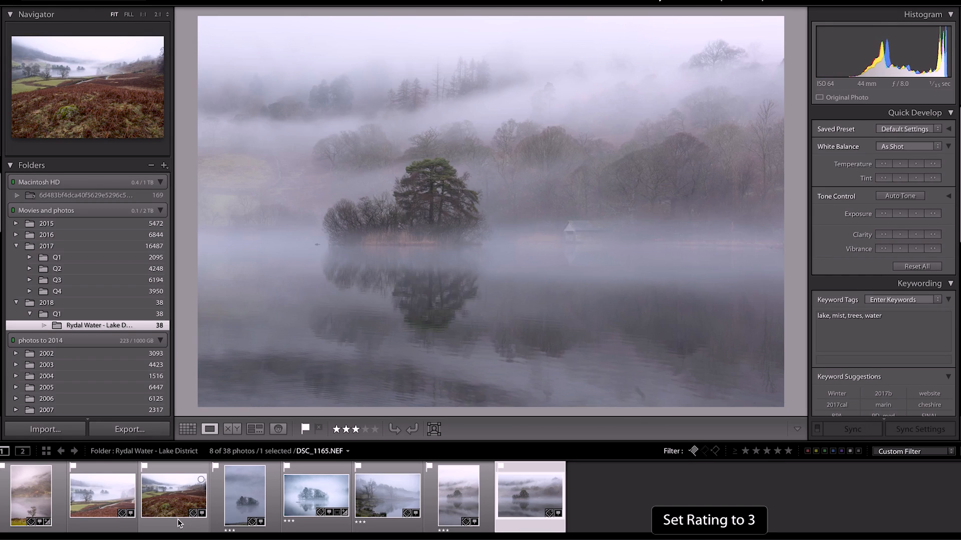
key(4)
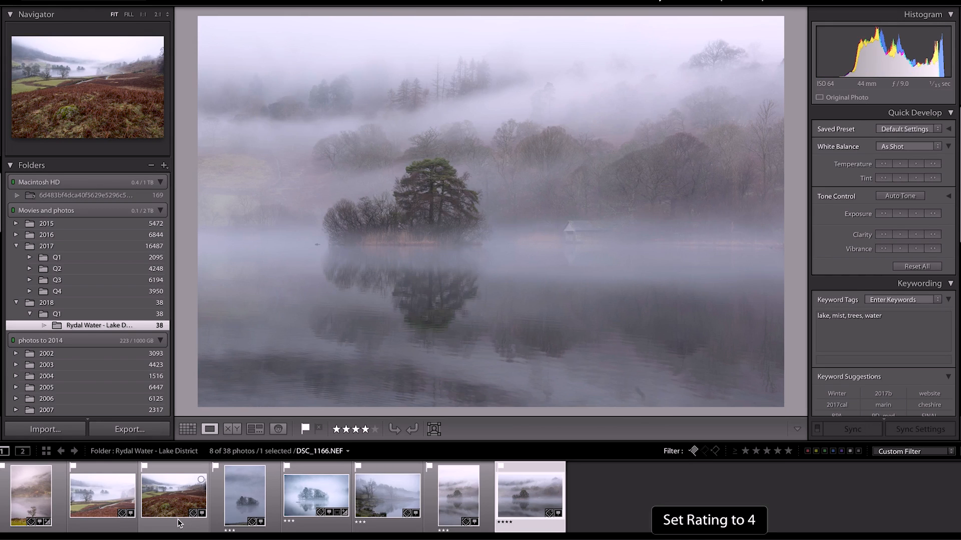
key(Left)
Open the 3,4 and 5 star photos smart collection and view where its photos were taken on a wider map
scroll(100, 317, down, 5)
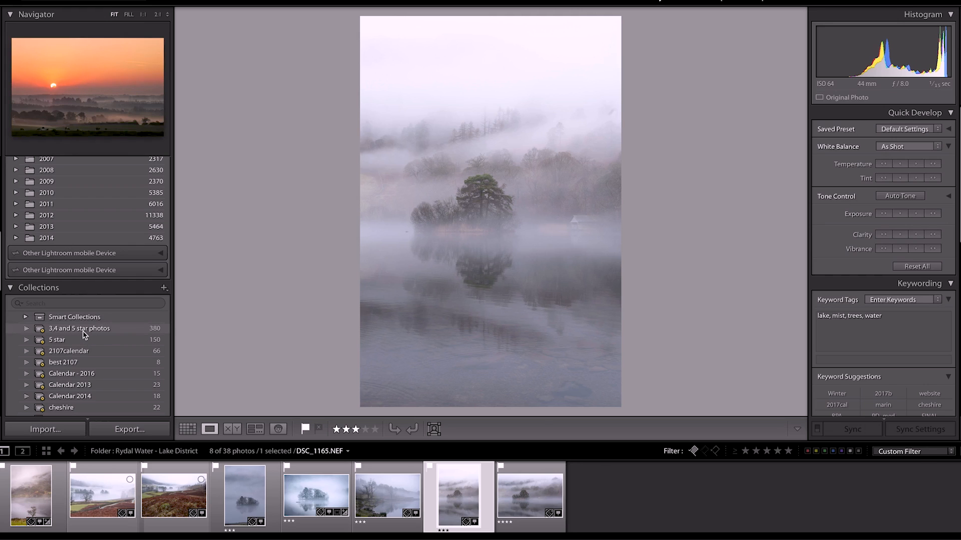
click(83, 332)
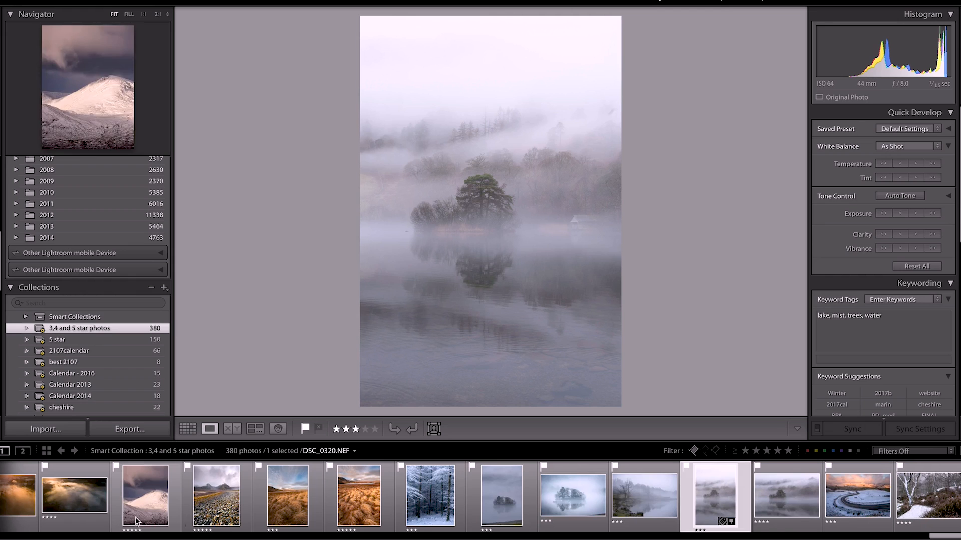
mouse_move(943, 537)
mouse_down()
mouse_move(775, 537)
mouse_move(954, 537)
mouse_up()
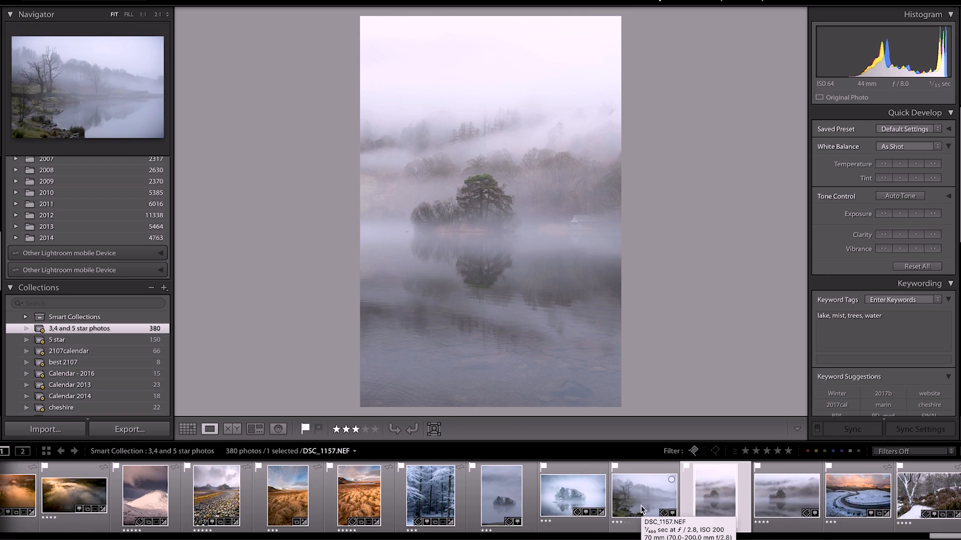
click(764, 4)
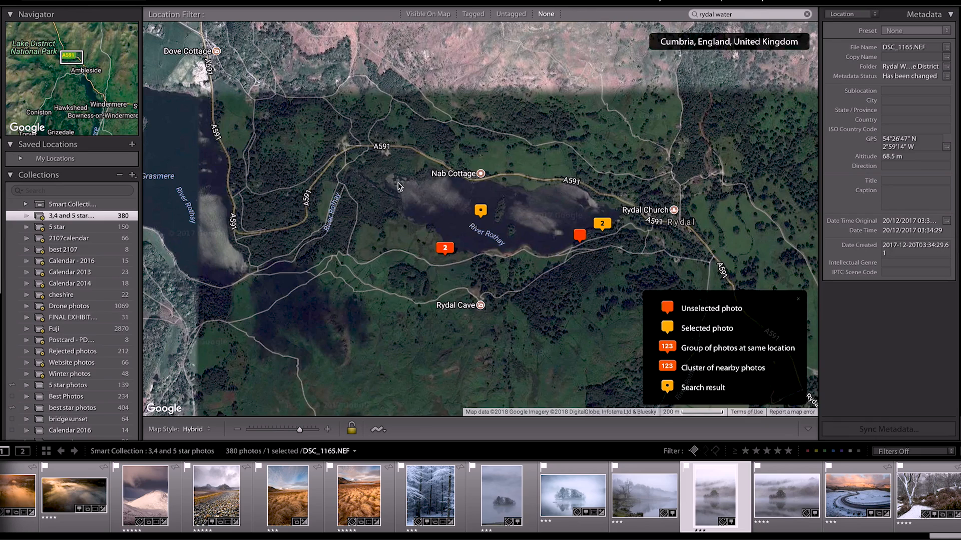
mouse_move(298, 430)
mouse_down()
mouse_move(276, 431)
mouse_move(287, 431)
mouse_up()
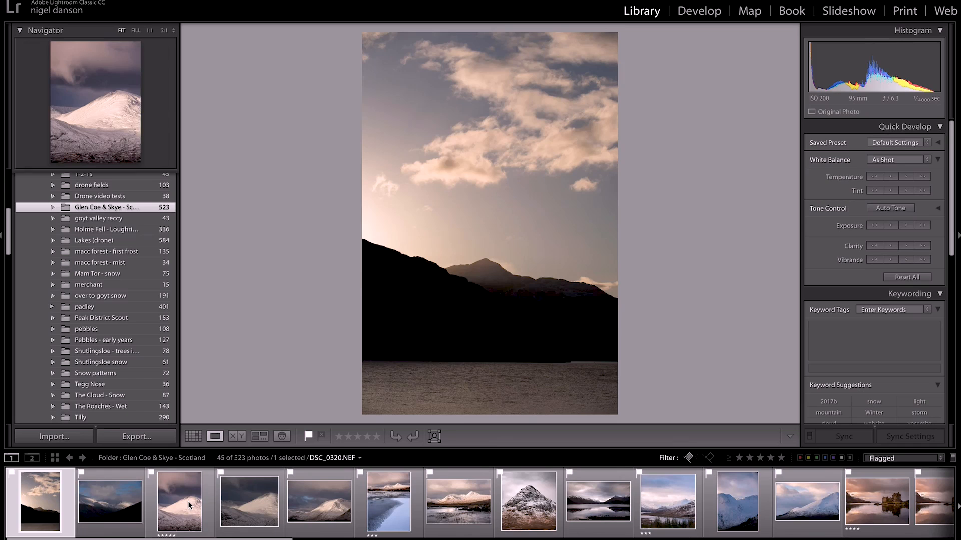
Open the snowy mountain photo DSC_0320 from the Glen Coe & Skye folder in the Develop module
click(189, 505)
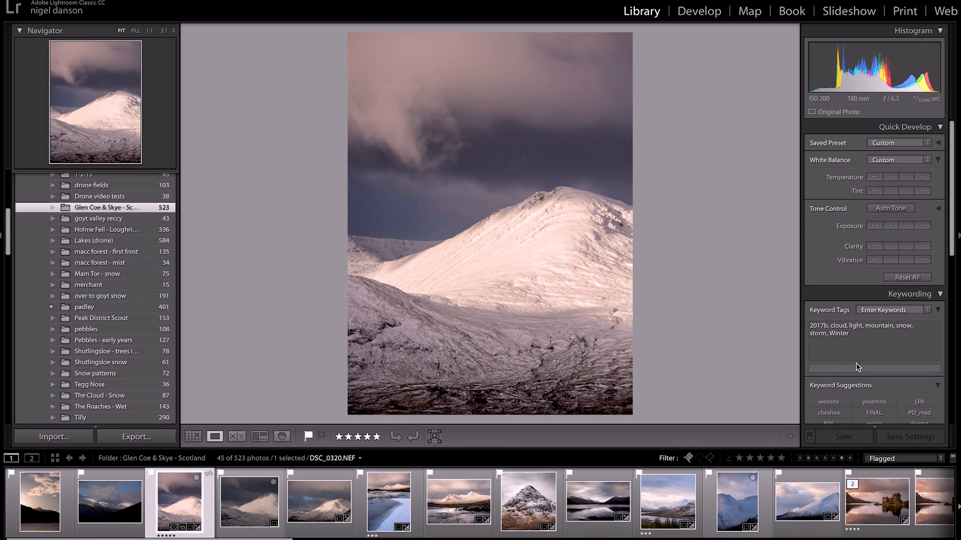
click(684, 11)
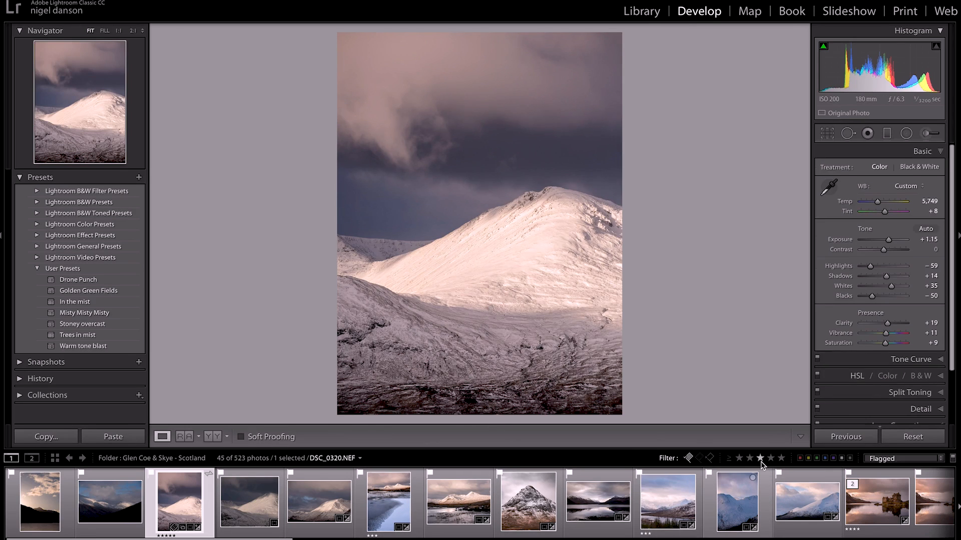
Filter the Glen Coe & Skye filmstrip to flagged photos rated three stars and higher, briefly trying four stars and higher
click(761, 462)
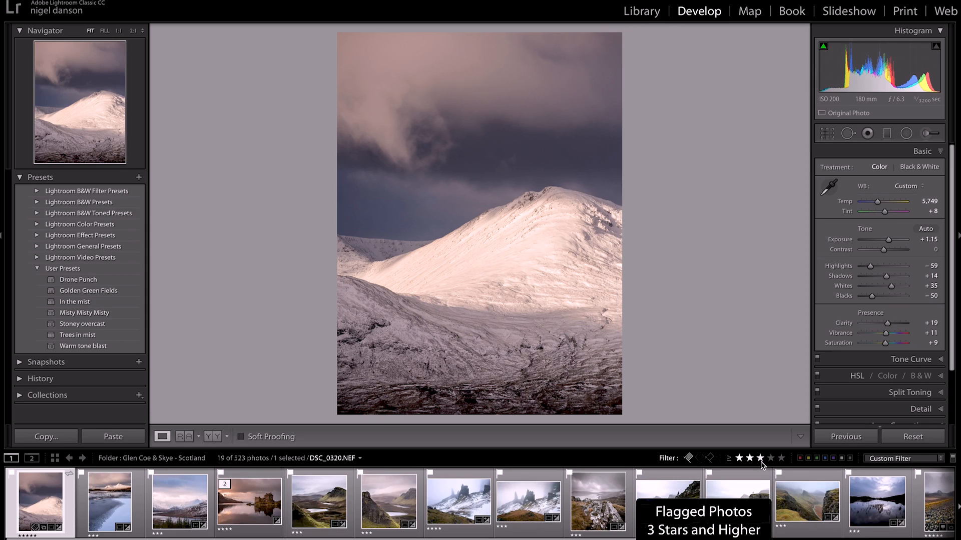
click(770, 458)
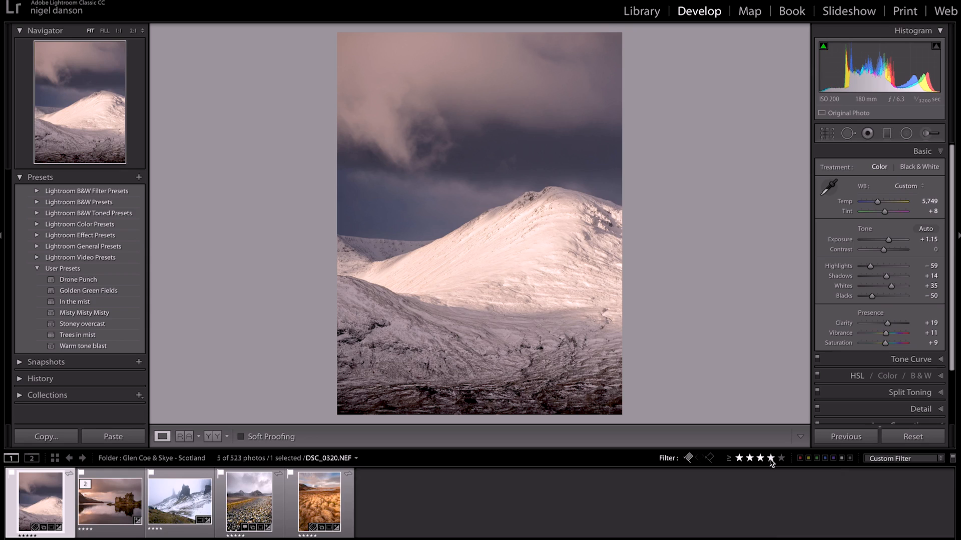
click(760, 459)
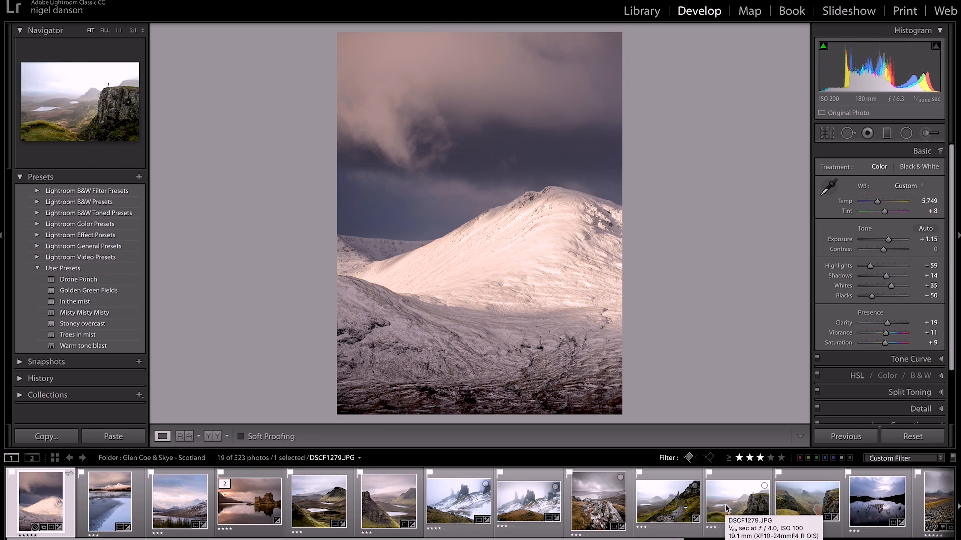
Open the misty valley photo DSCF1289 for cropping and cycle the crop overlay through its guides to the golden spiral
click(807, 501)
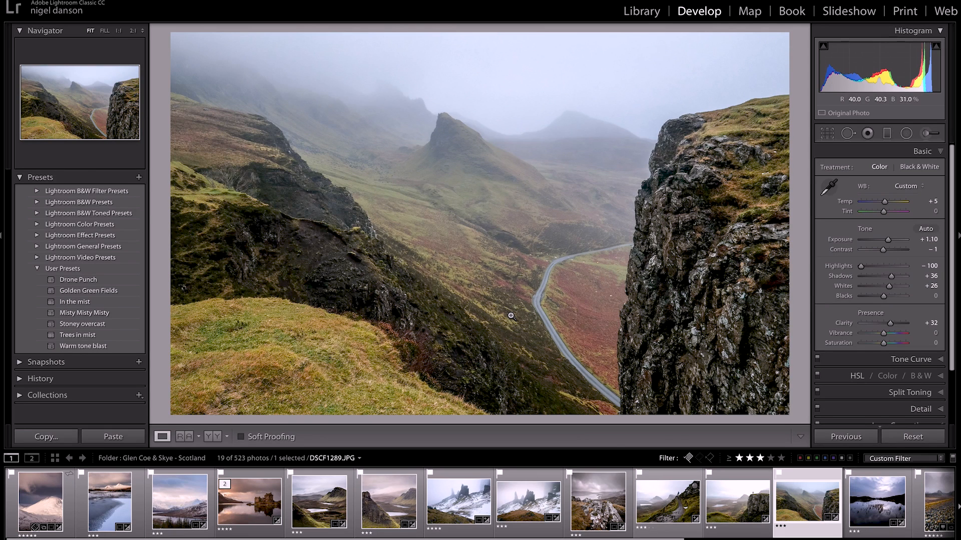
click(827, 134)
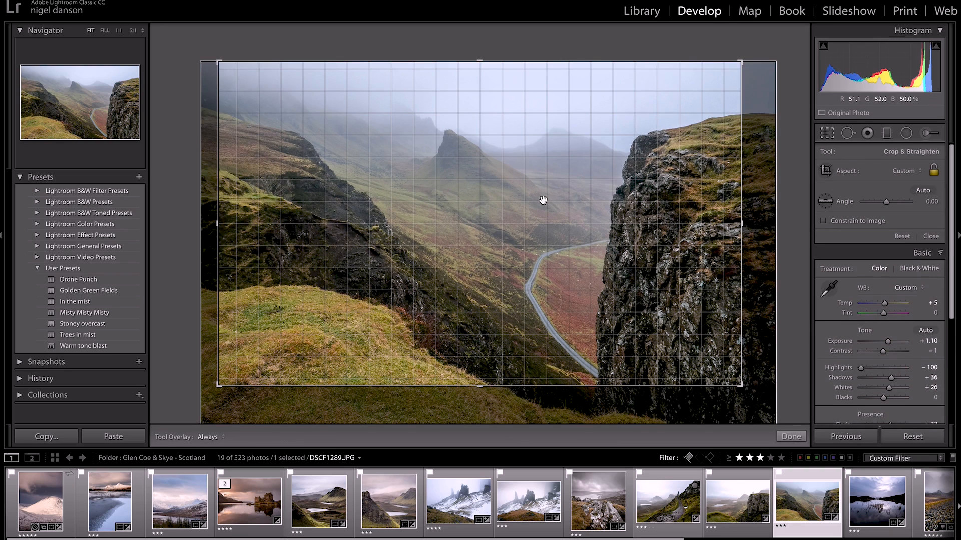
key(o)
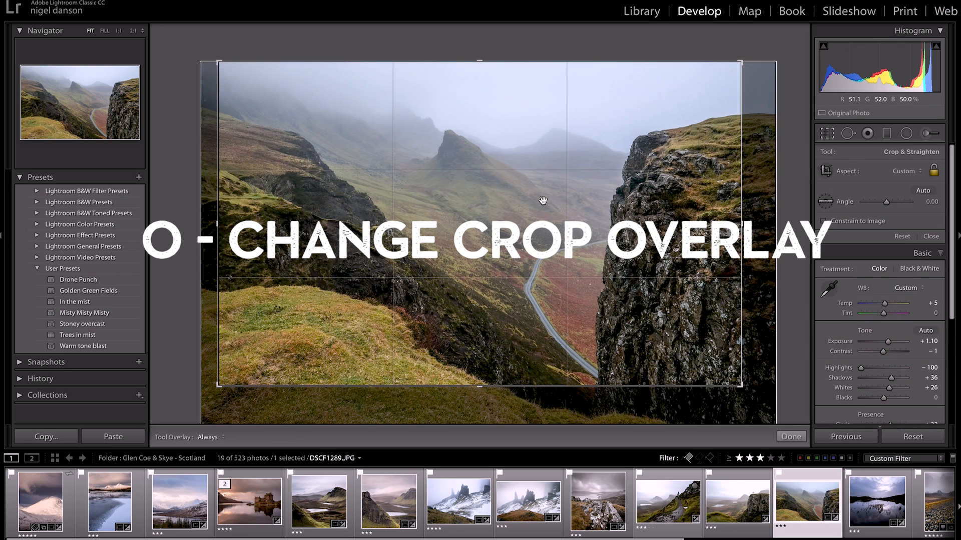
key(o)
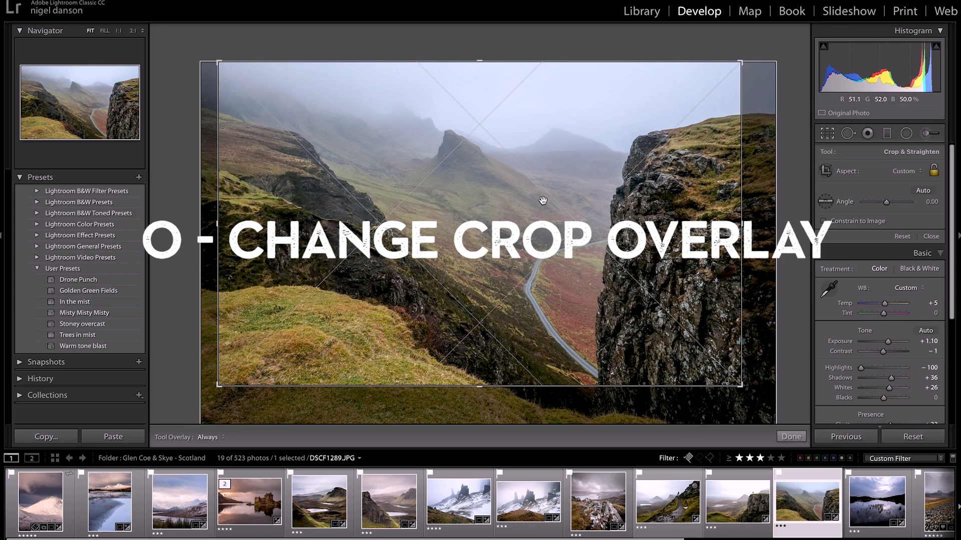
key(o)
key(o)
key(o)
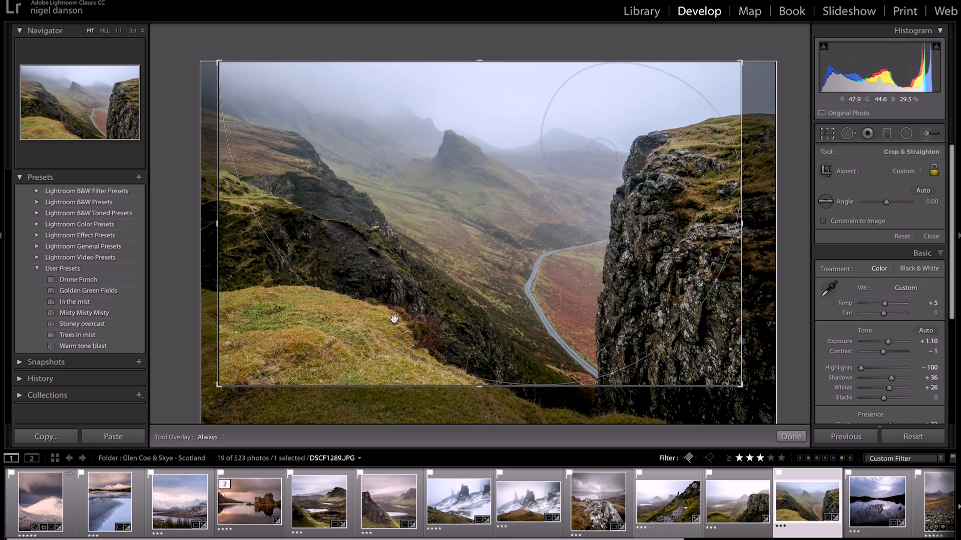
Crop DSCF1289 on both sides to a 4 x 5 / 8 x 10 ratio, apply the crop and rate the photo four stars
drag(218, 387, 245, 391)
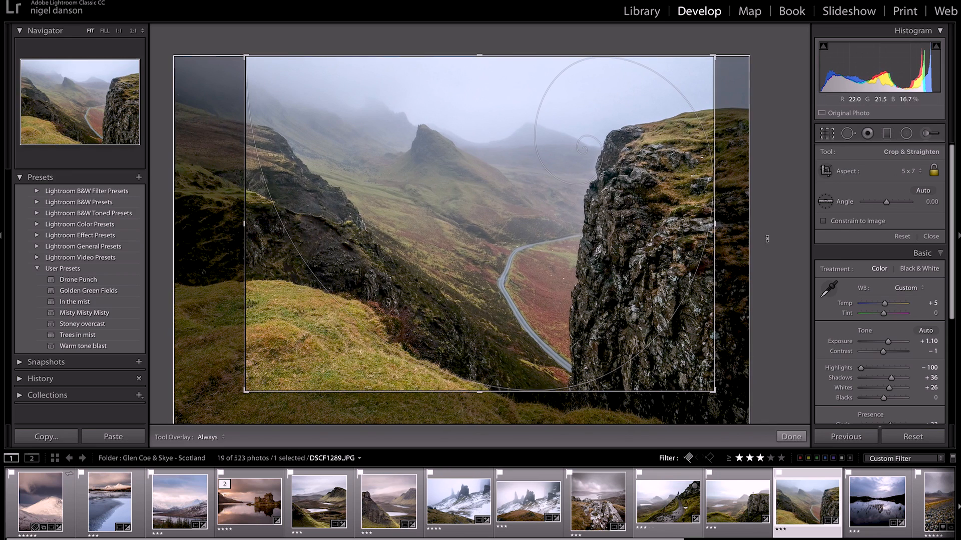
drag(712, 221, 689, 223)
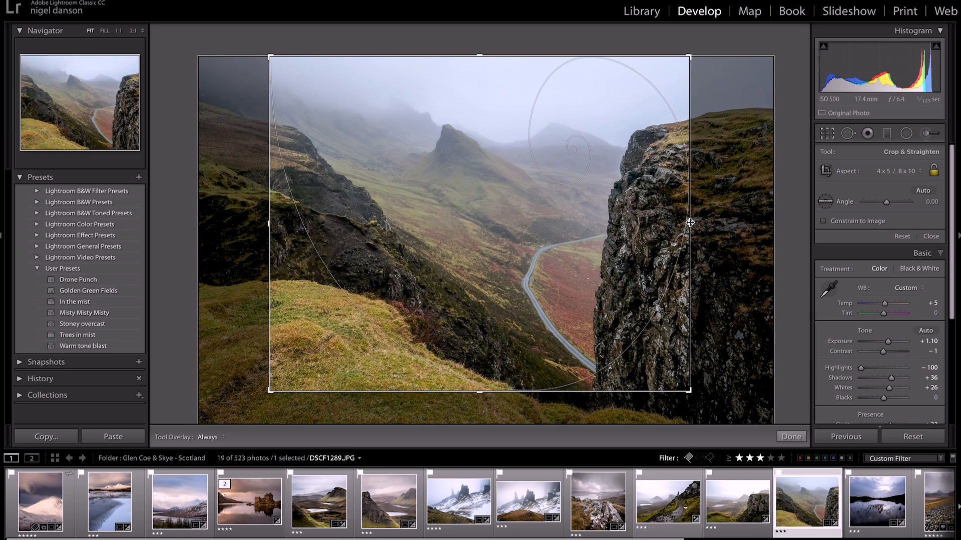
key(Return)
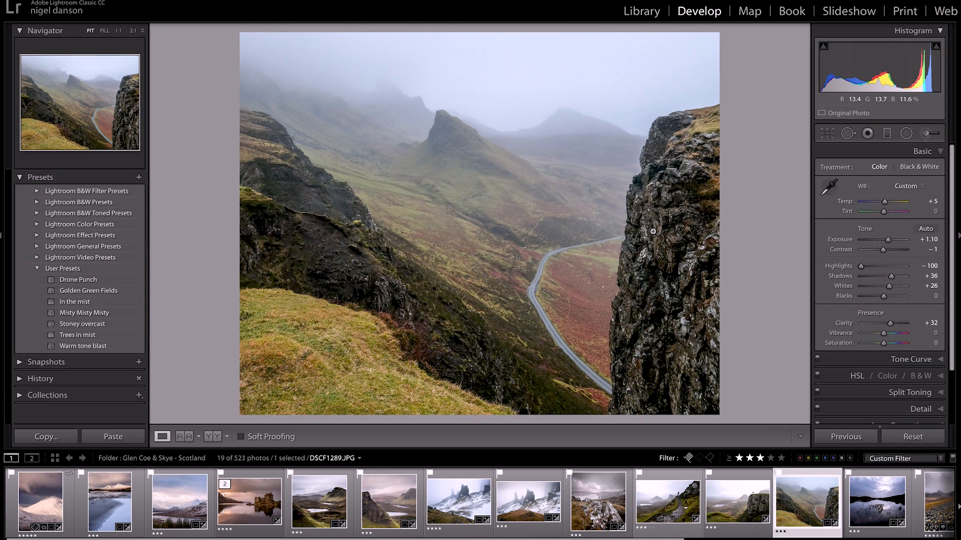
key(4)
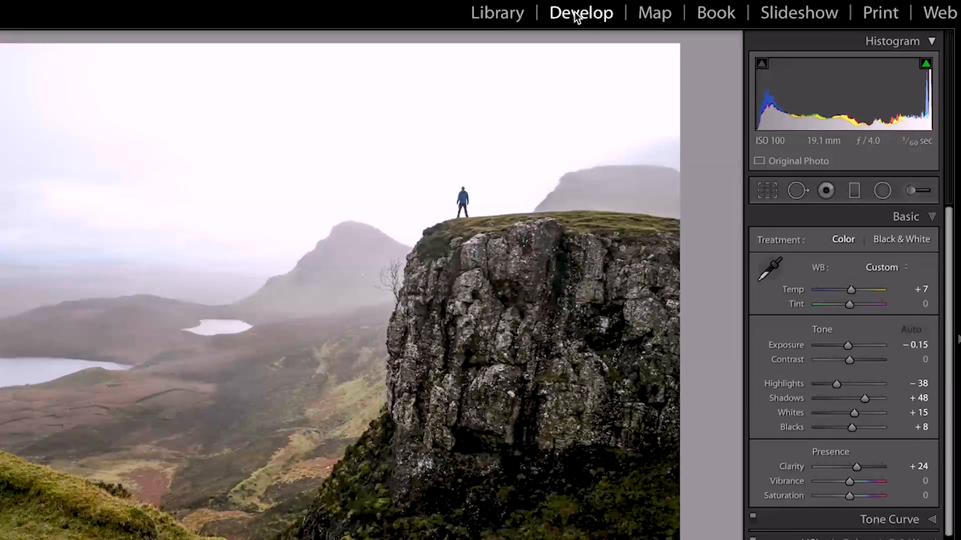
Open the filtered photos in the Print module as a contact sheet and set its page grid to 4 rows
click(504, 17)
click(582, 16)
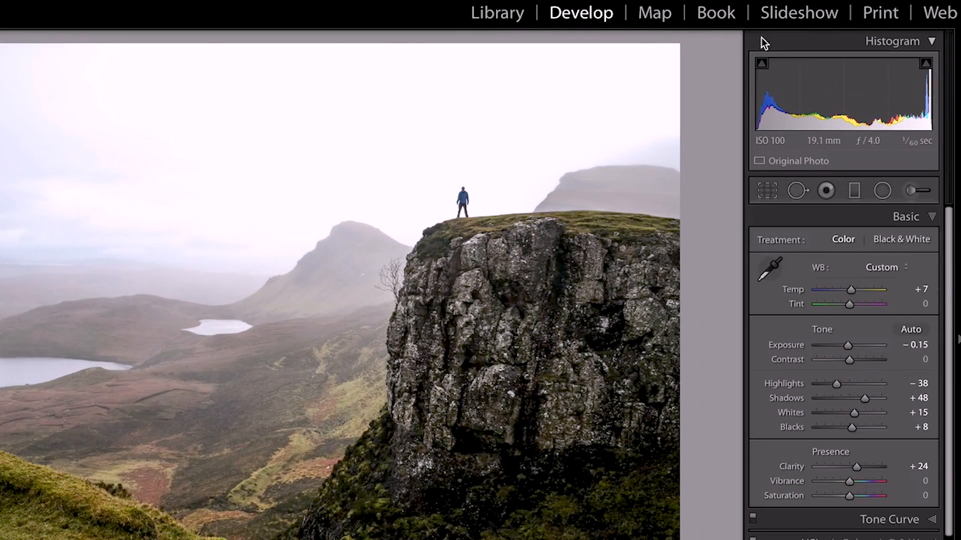
click(884, 15)
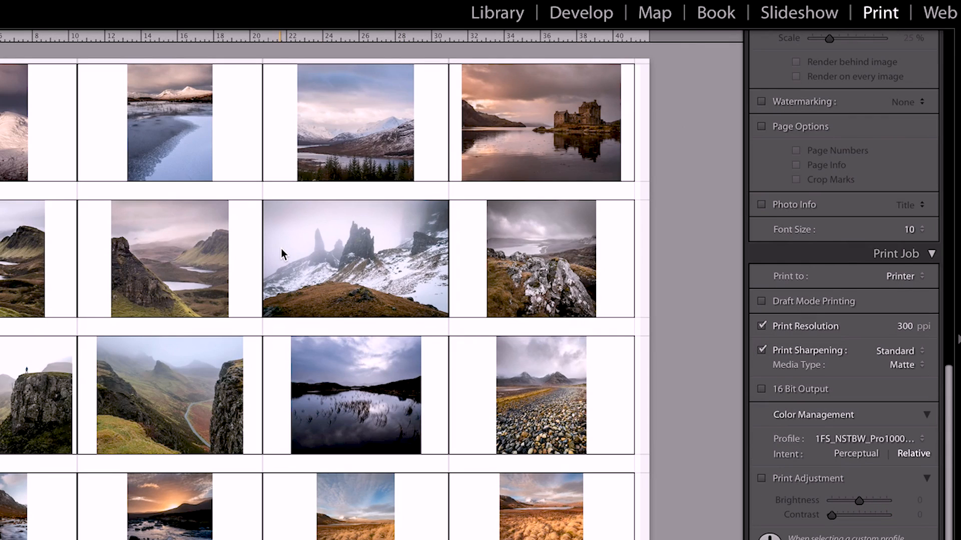
scroll(860, 203, up, 20)
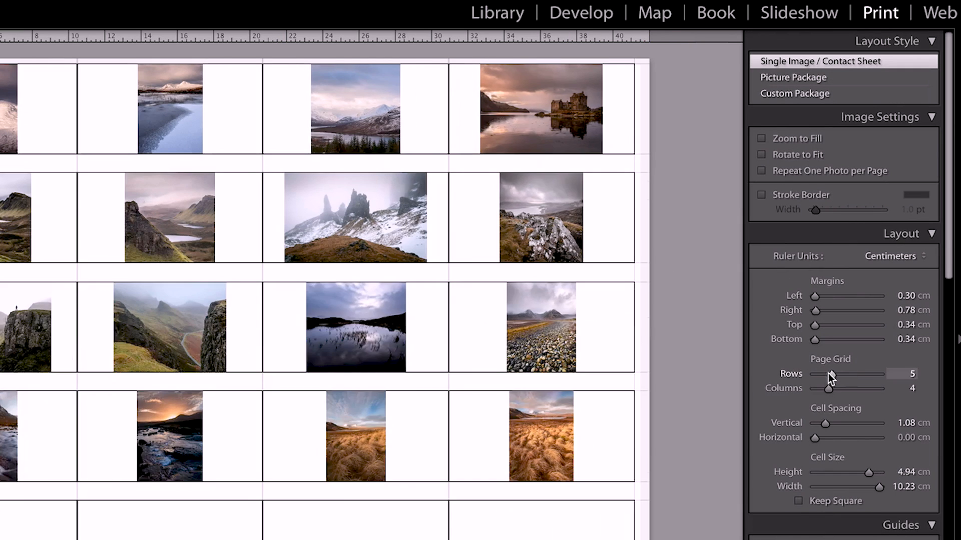
drag(828, 373, 829, 374)
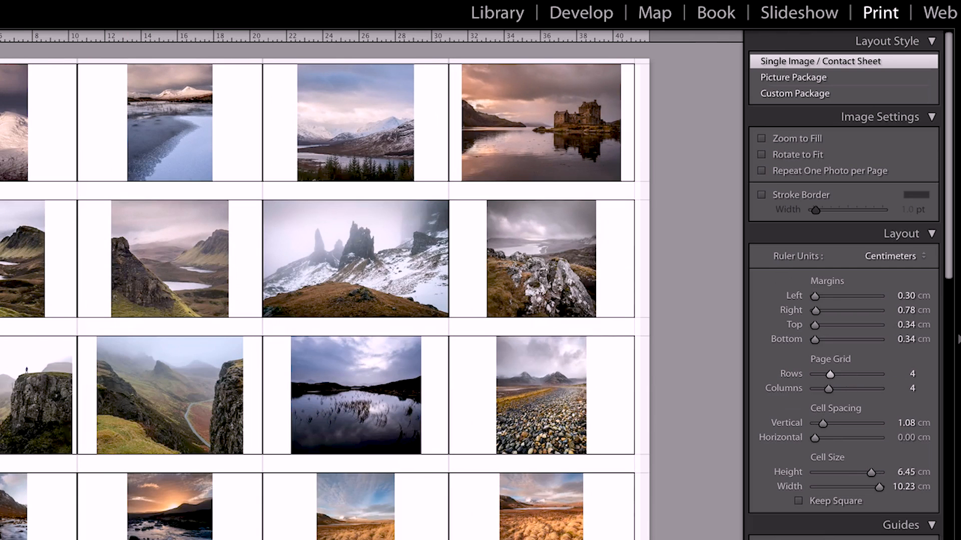
Check the paper size in the page setup without changing it, and make every contact sheet photo fill its cell with Zoom to Fill
key(super+shift+p)
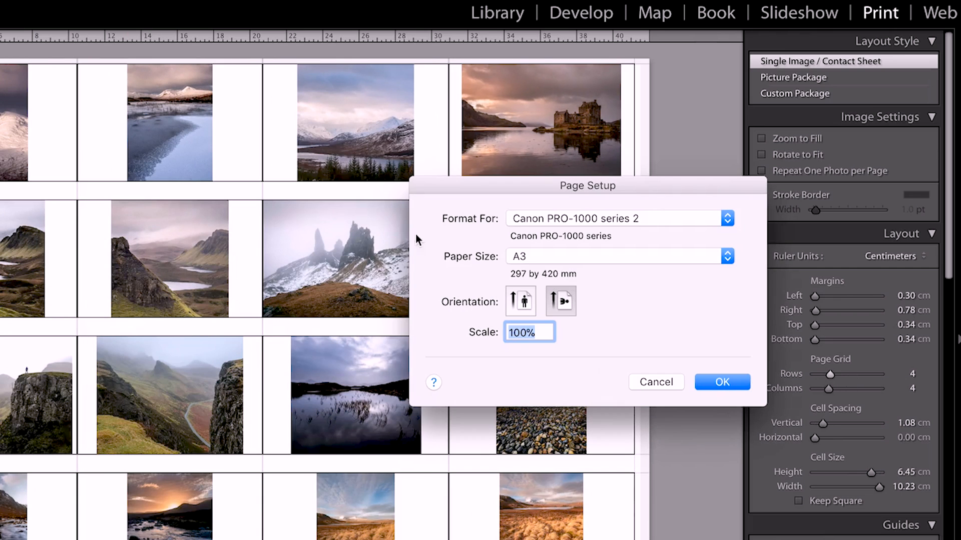
click(656, 383)
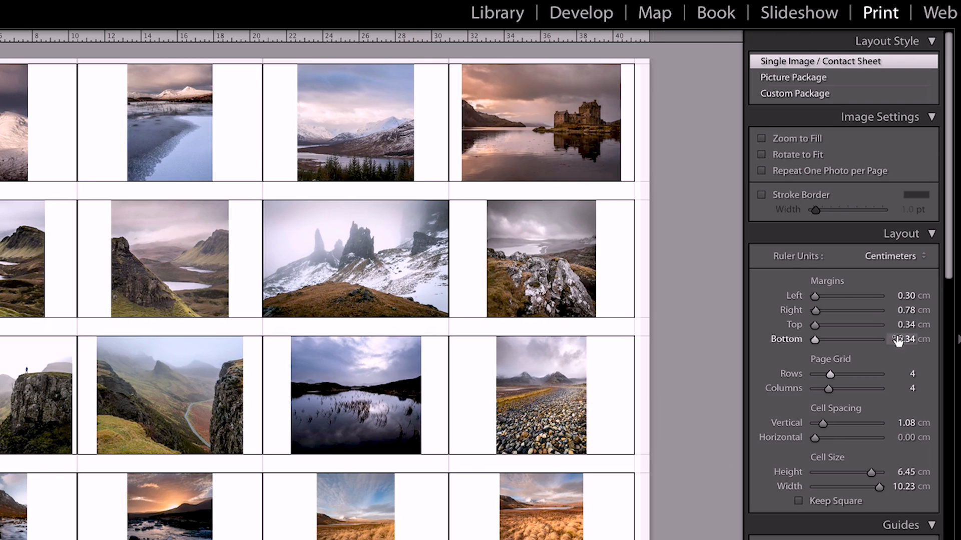
scroll(871, 313, up, 1)
scroll(830, 224, up, 1)
click(808, 141)
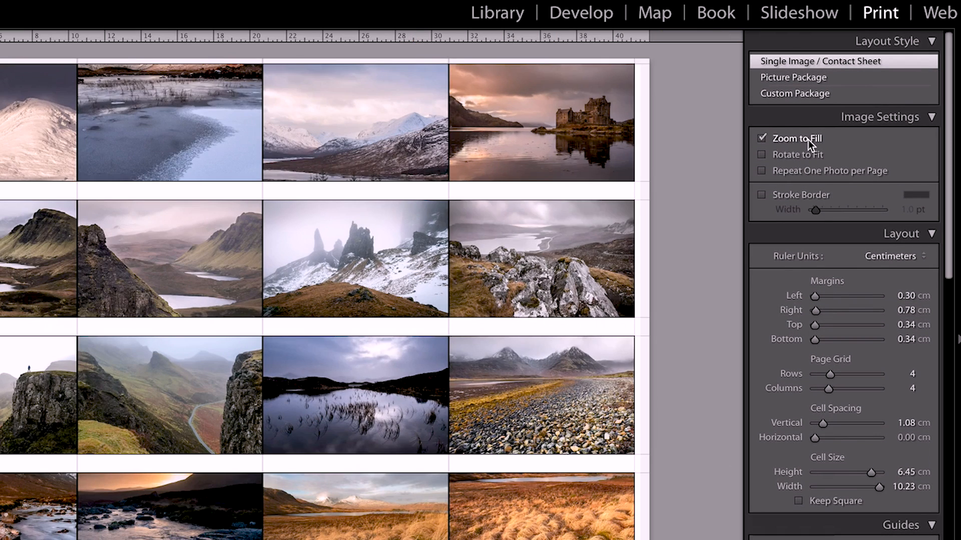